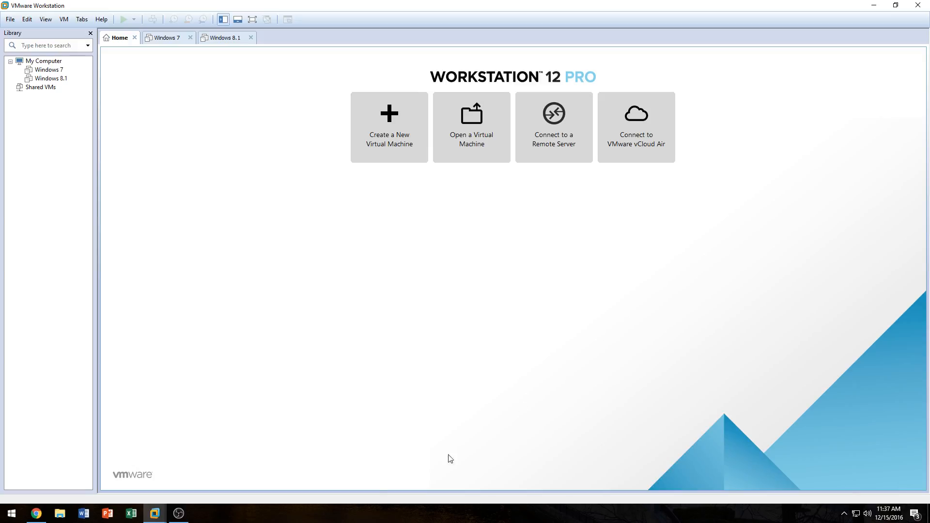
Step: Switch to the browser's Windows 10 download page and read the sections about creating installation media
click(37, 514)
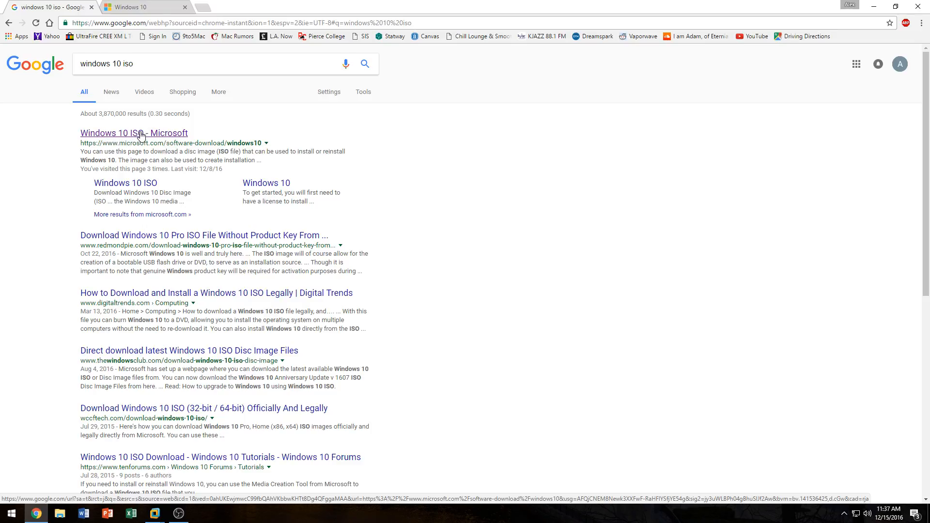
click(170, 6)
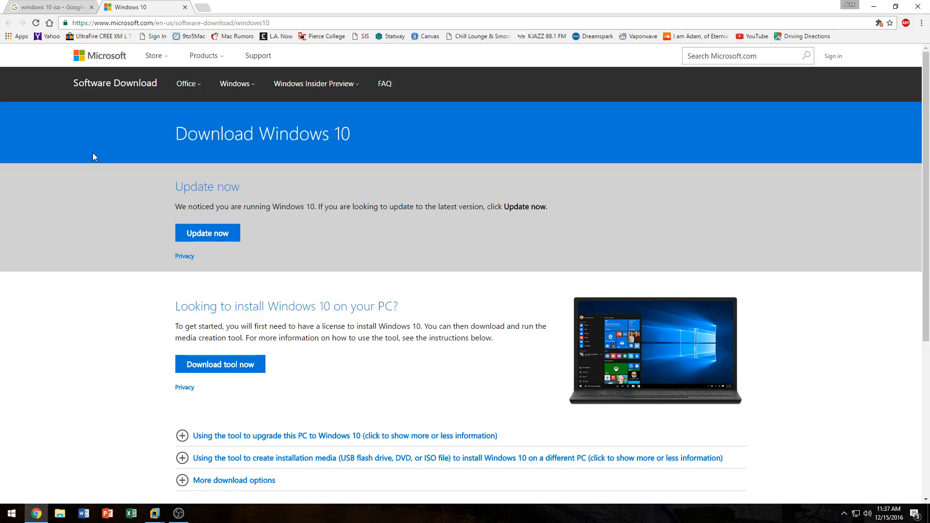
scroll(74, 193, down, 3)
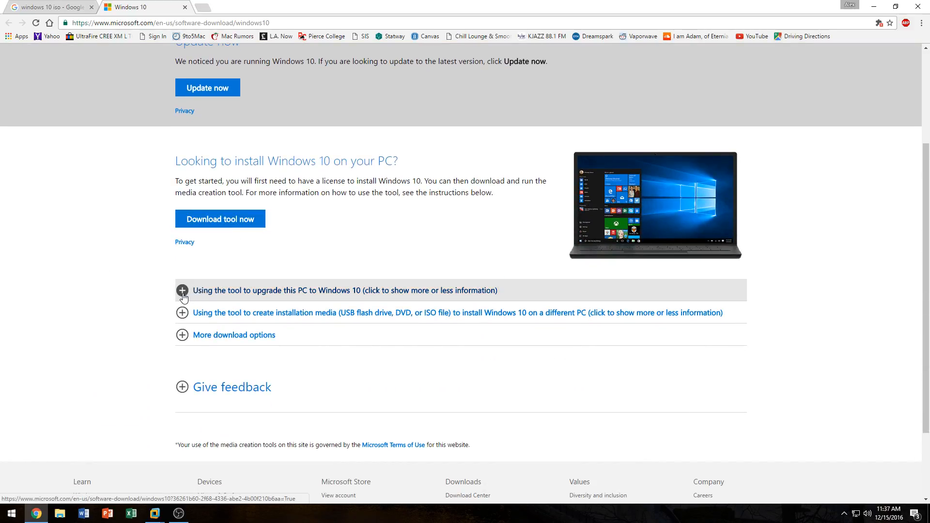
click(179, 296)
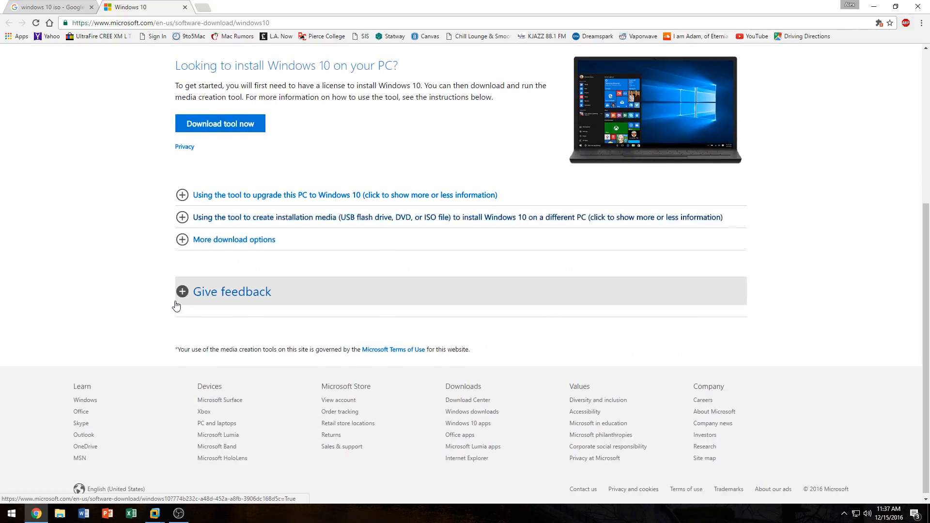
click(178, 240)
click(177, 240)
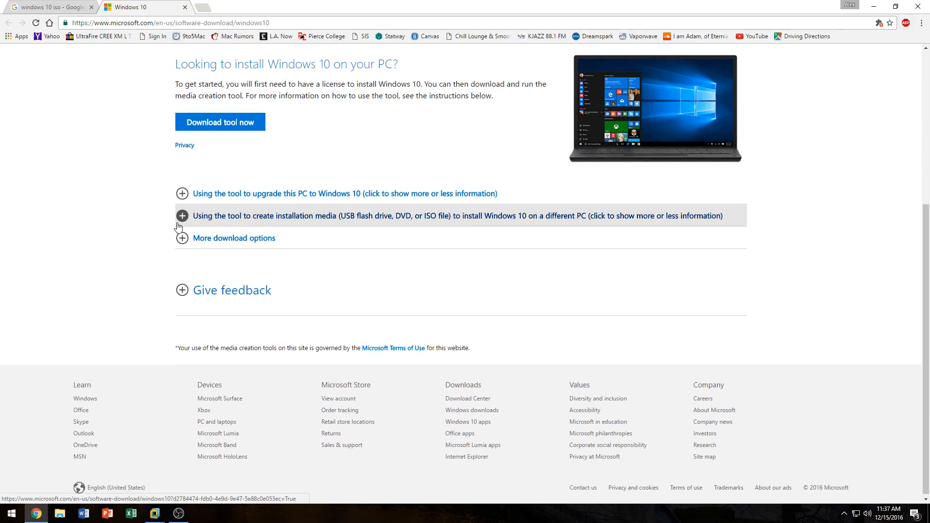
click(179, 223)
click(200, 224)
click(409, 216)
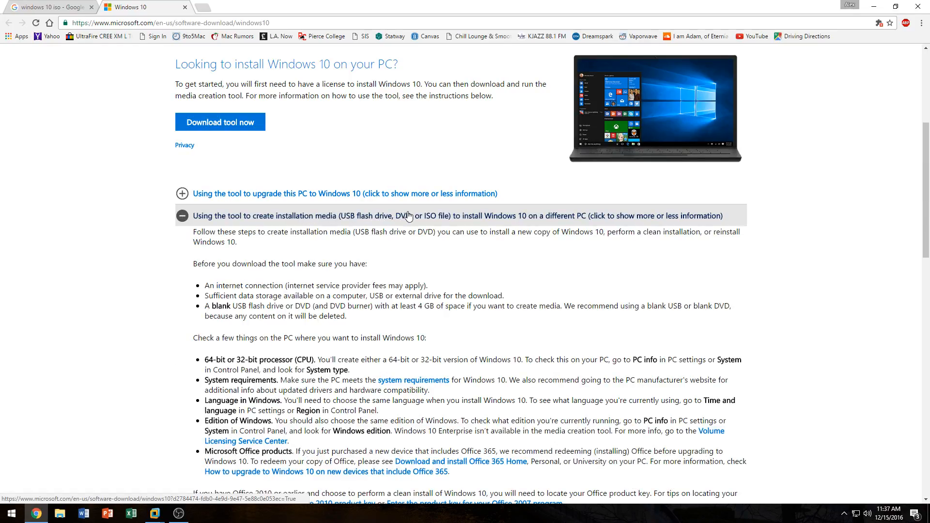
click(322, 221)
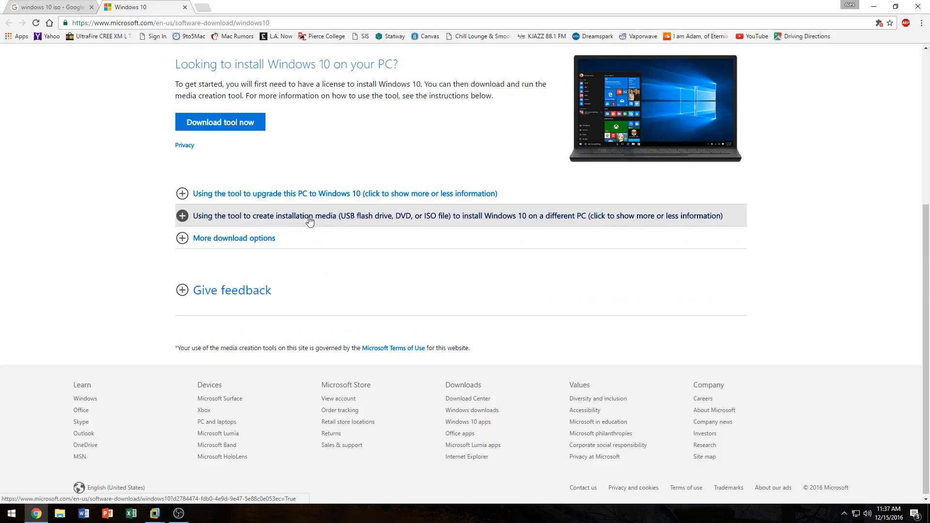
Step: Download the media creation tool and run it, allowing it to make changes
click(209, 122)
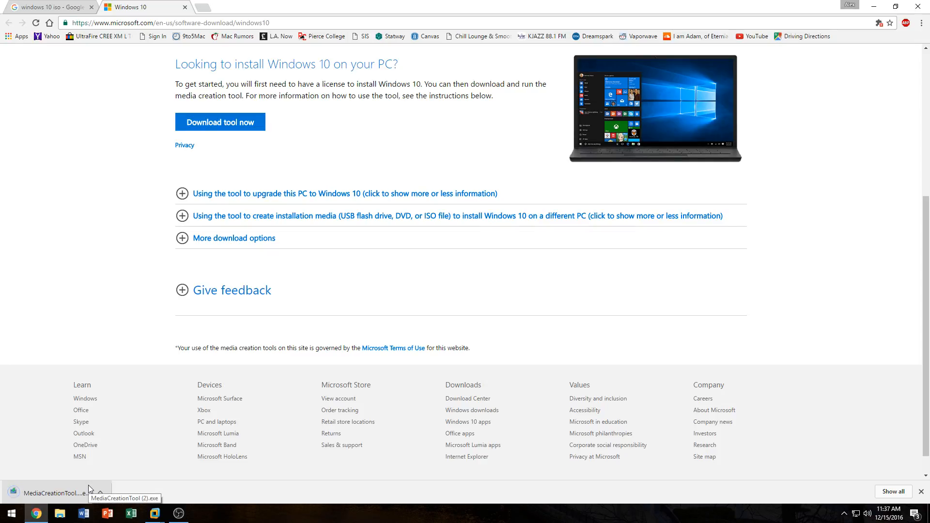
click(26, 498)
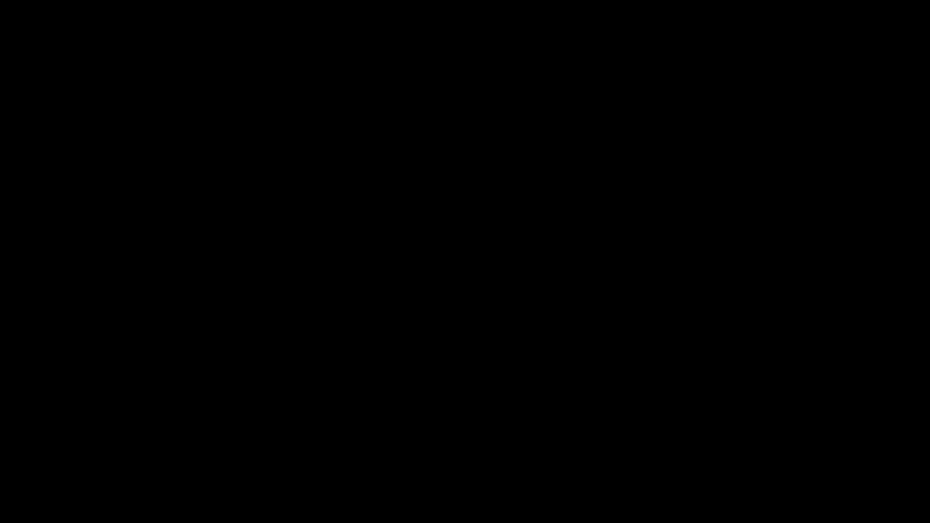
click(400, 327)
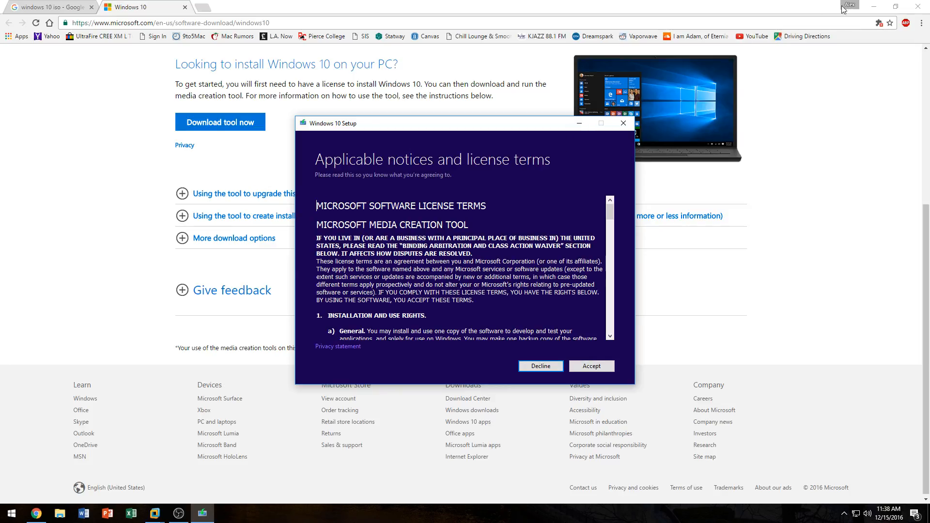
click(875, 5)
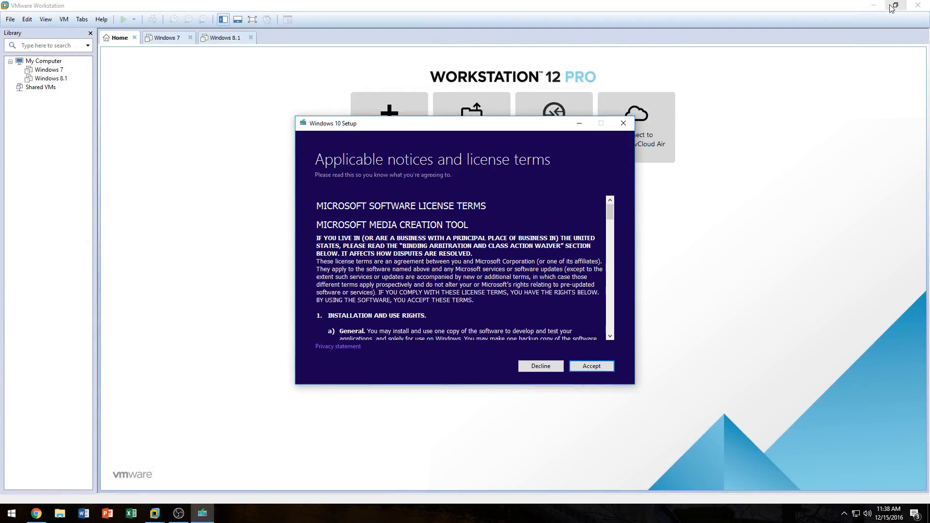
click(875, 5)
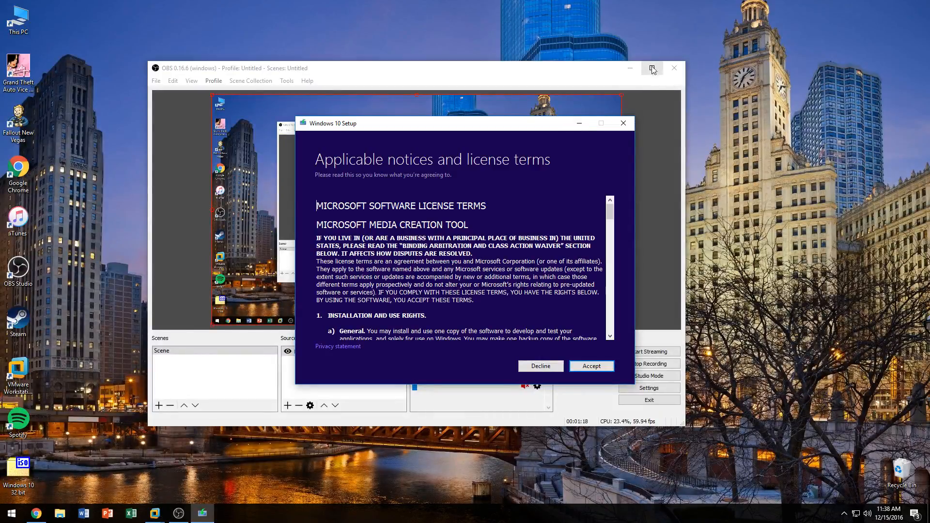
click(630, 68)
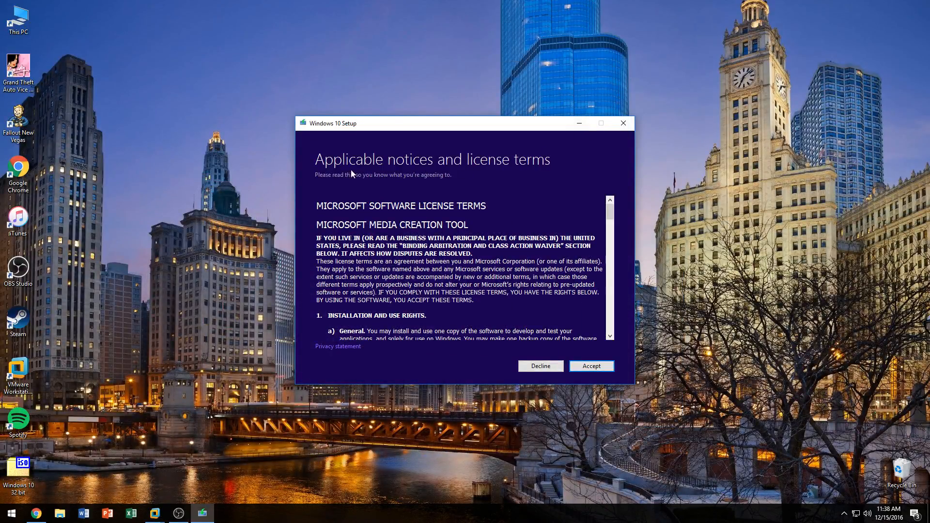
Step: Accept the license terms and choose to create installation media for another PC
click(599, 368)
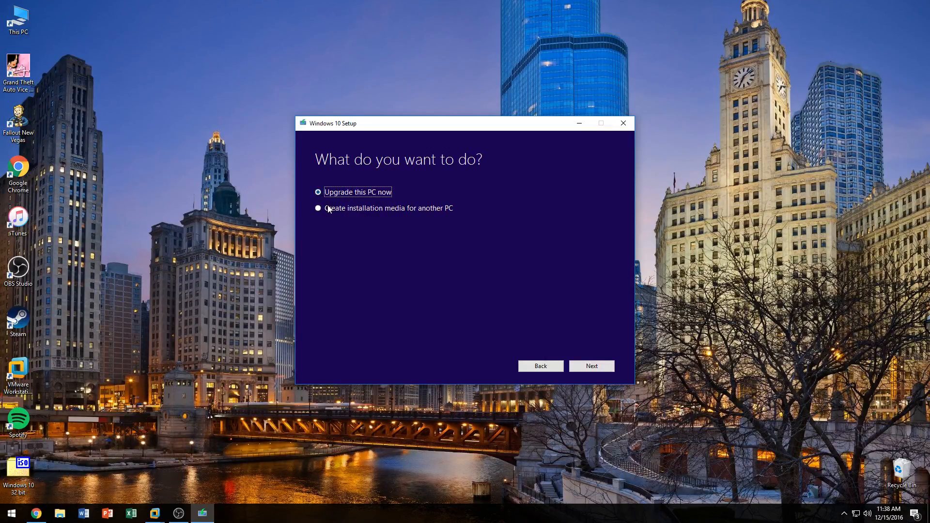
click(367, 207)
click(592, 365)
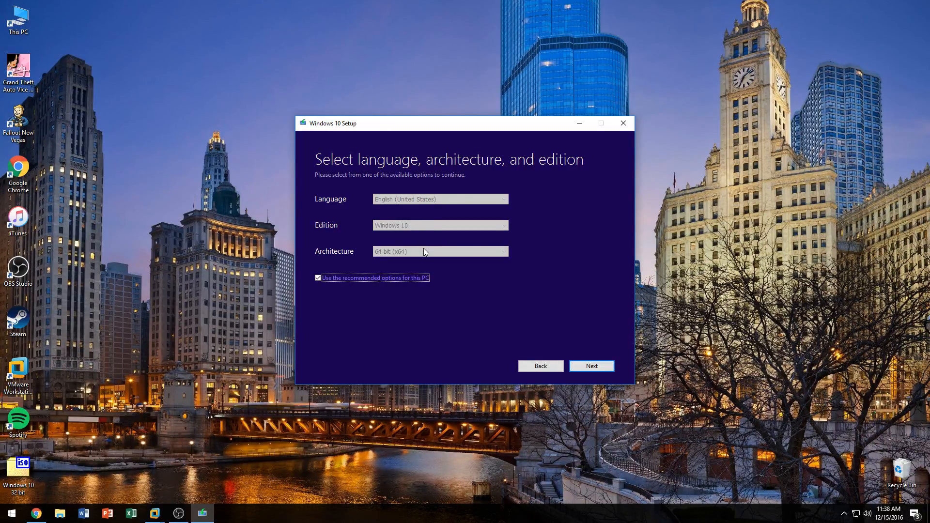
Step: Turn off the recommended options and set the architecture to 32-bit (x86)
click(340, 278)
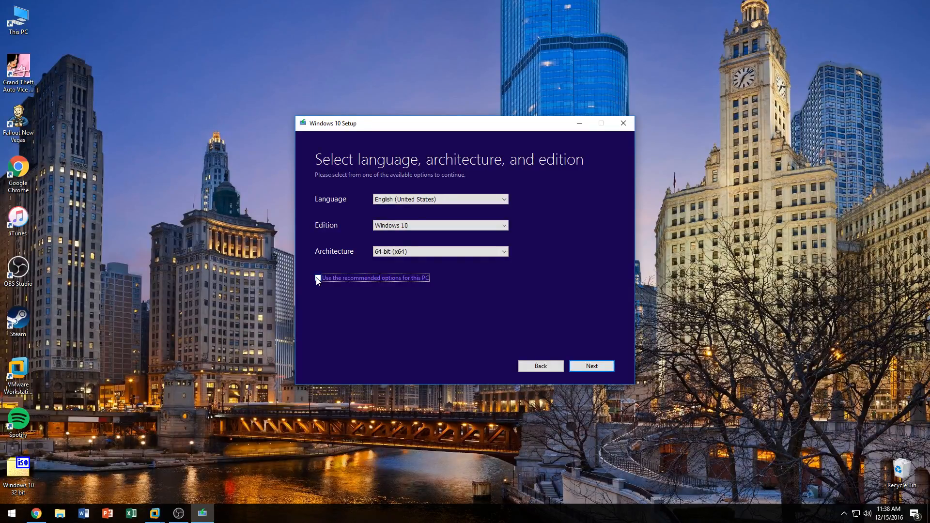
click(387, 253)
click(395, 262)
click(330, 279)
click(327, 277)
click(387, 252)
click(395, 261)
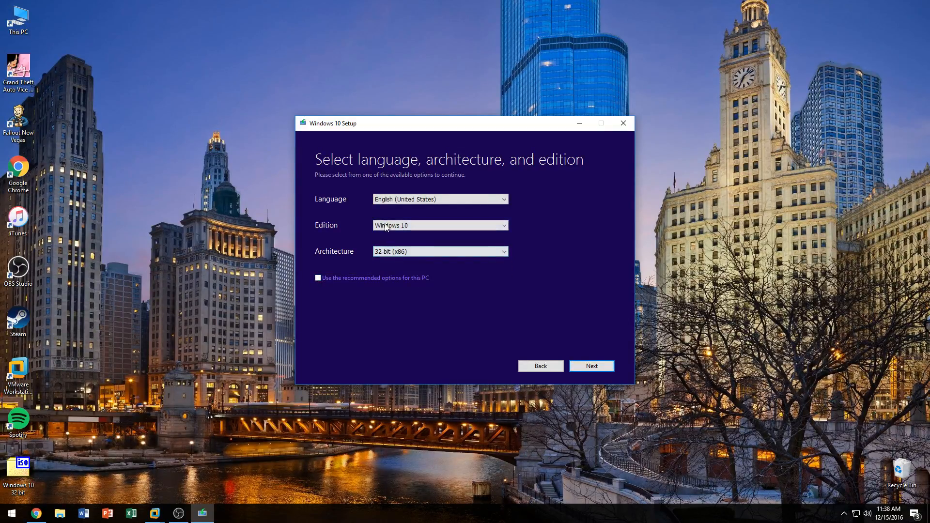
Step: Review the language, edition and architecture choices, keeping English (United States), Windows 10 and 32-bit (x86)
click(391, 199)
click(391, 200)
click(399, 200)
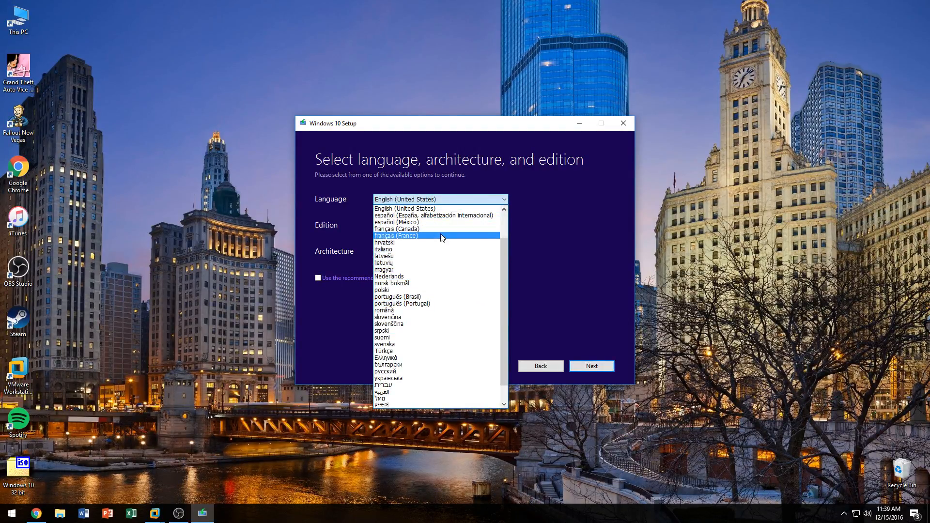
click(385, 208)
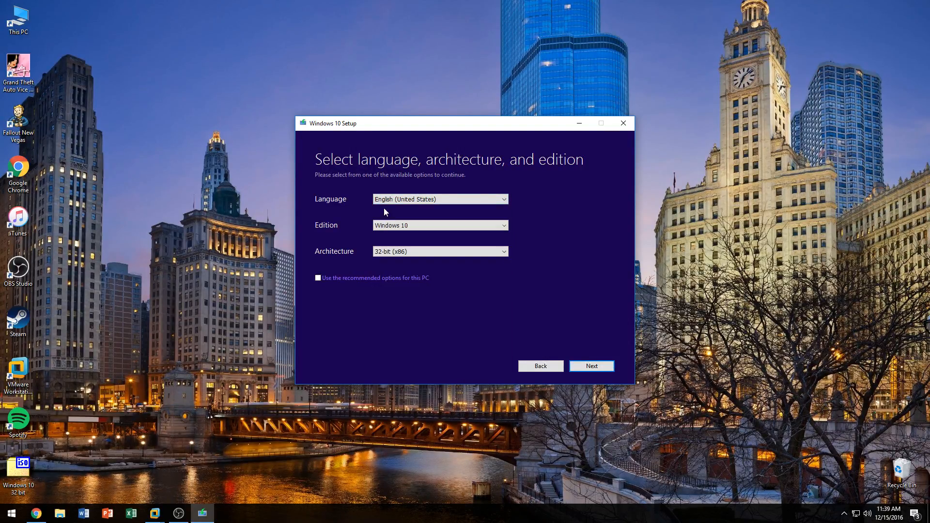
click(384, 227)
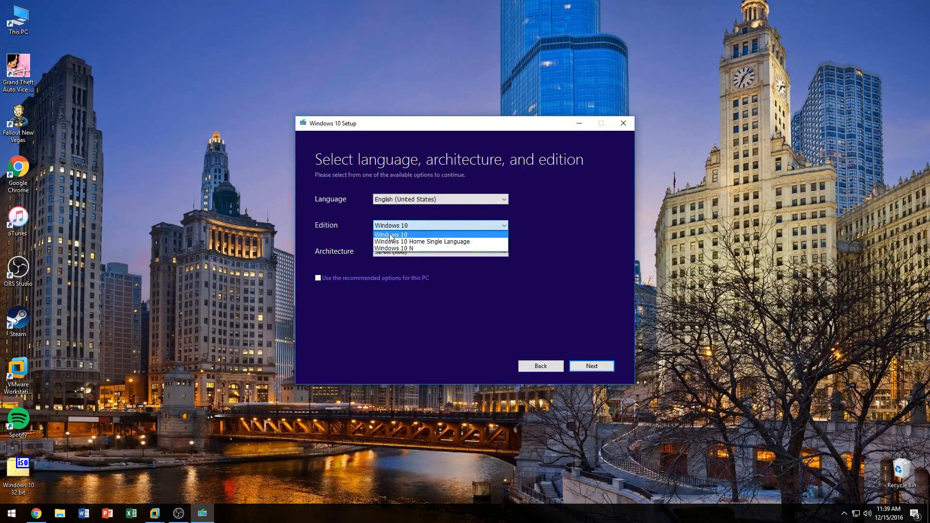
click(442, 235)
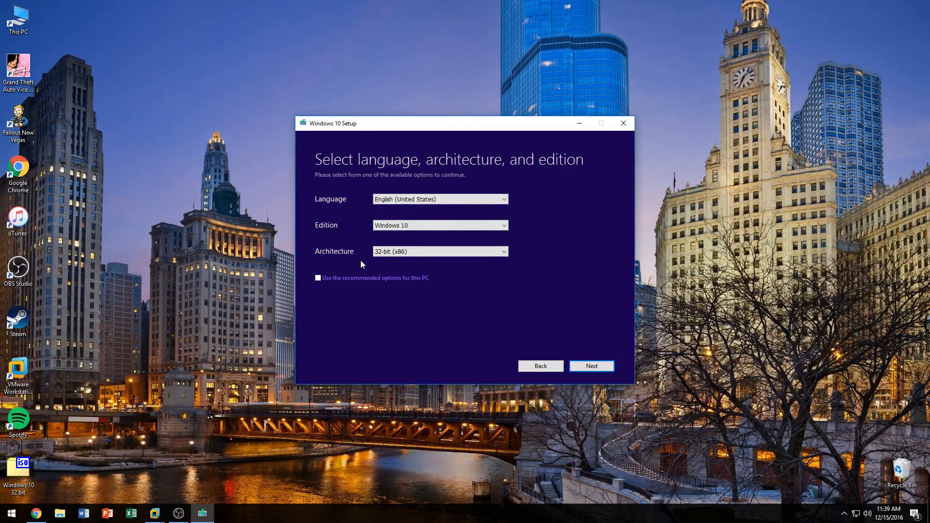
click(383, 199)
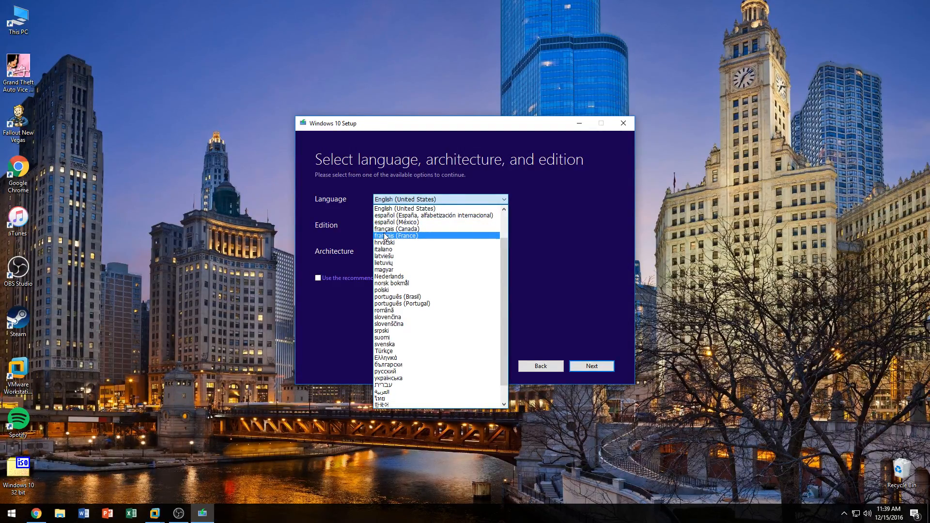
click(408, 208)
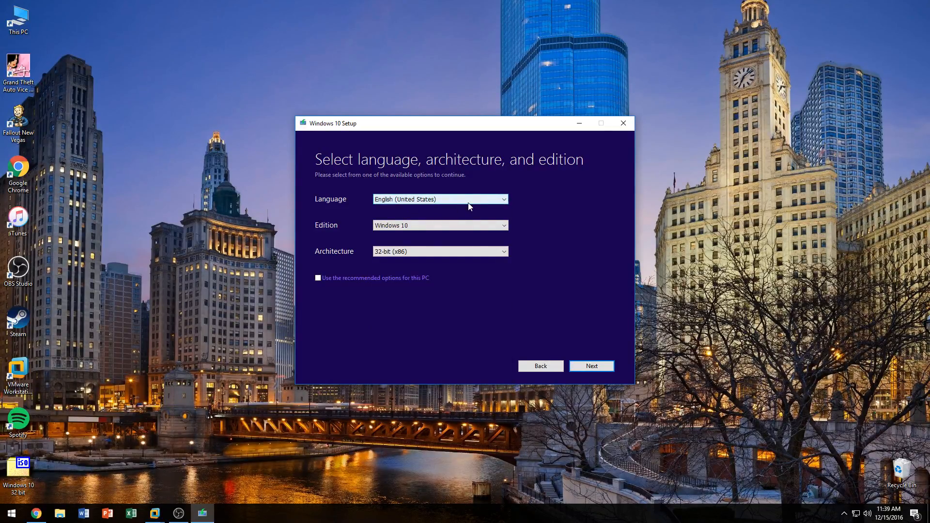
click(402, 252)
click(402, 261)
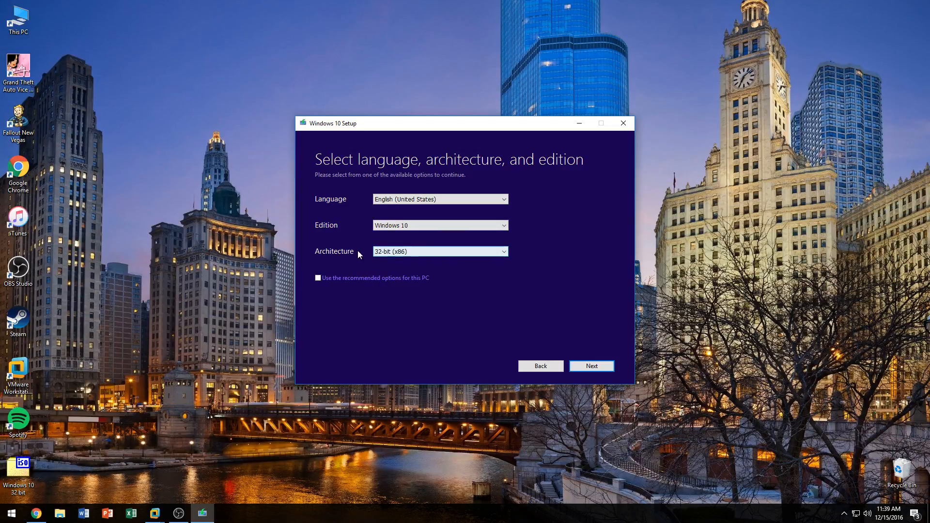
click(400, 252)
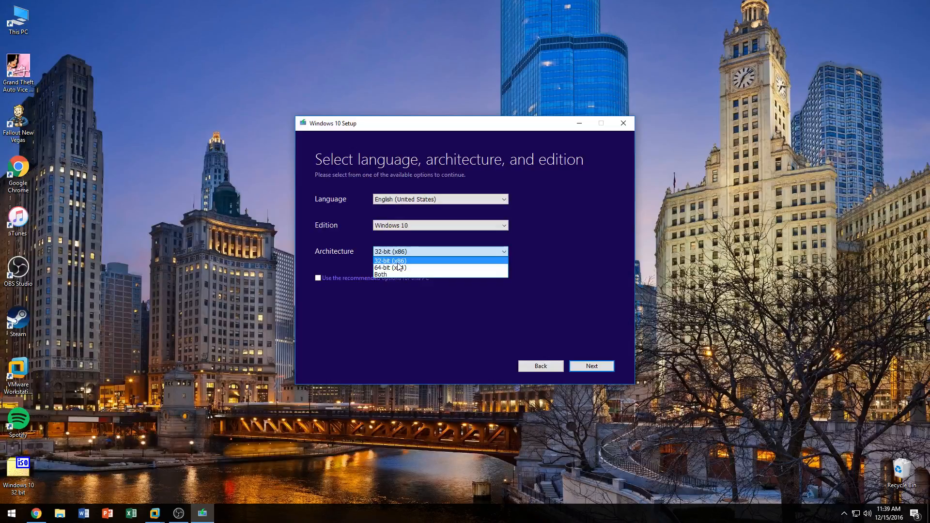
click(398, 263)
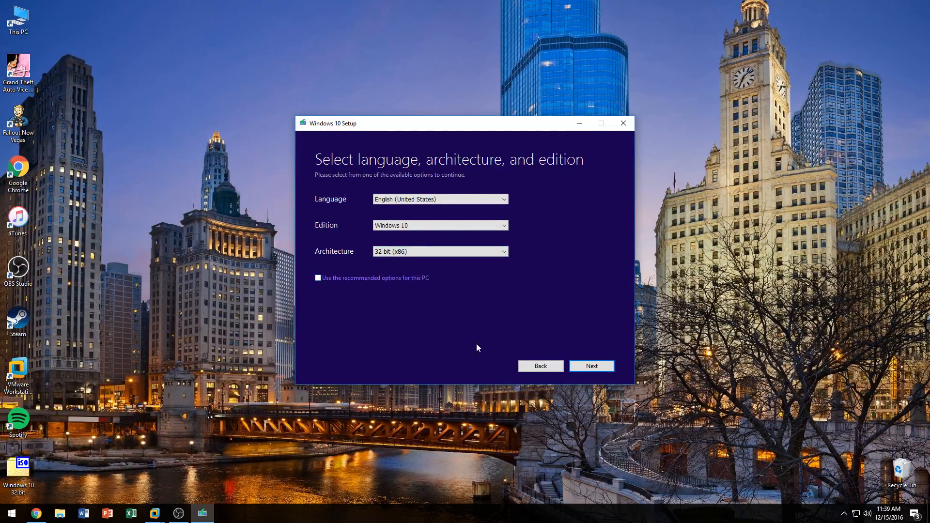
Step: Continue past the edition warning, choose ISO file as the media, and save it as Windows on the Desktop
click(602, 366)
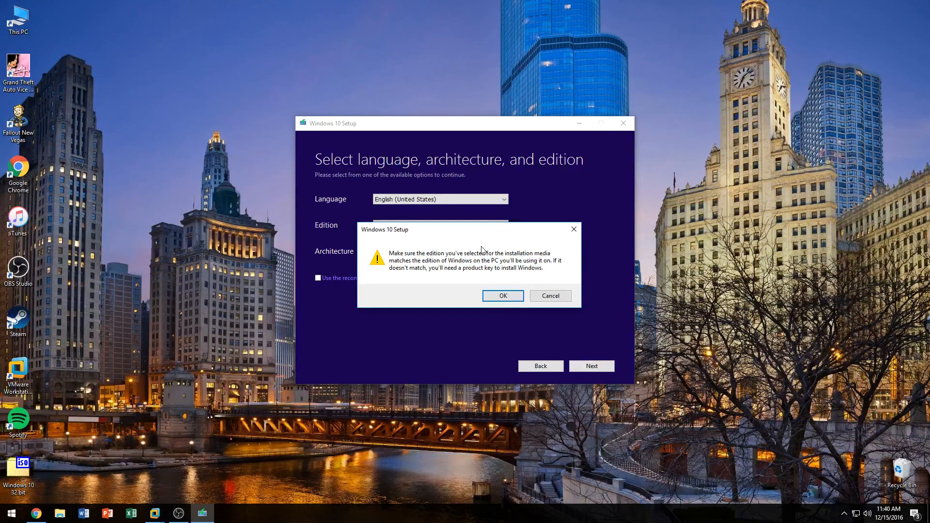
click(502, 295)
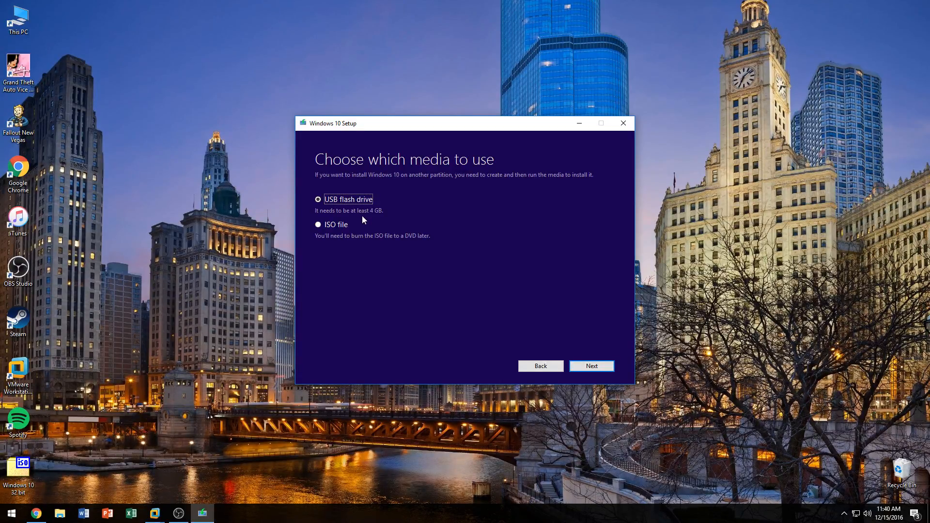
click(344, 224)
click(591, 366)
click(412, 345)
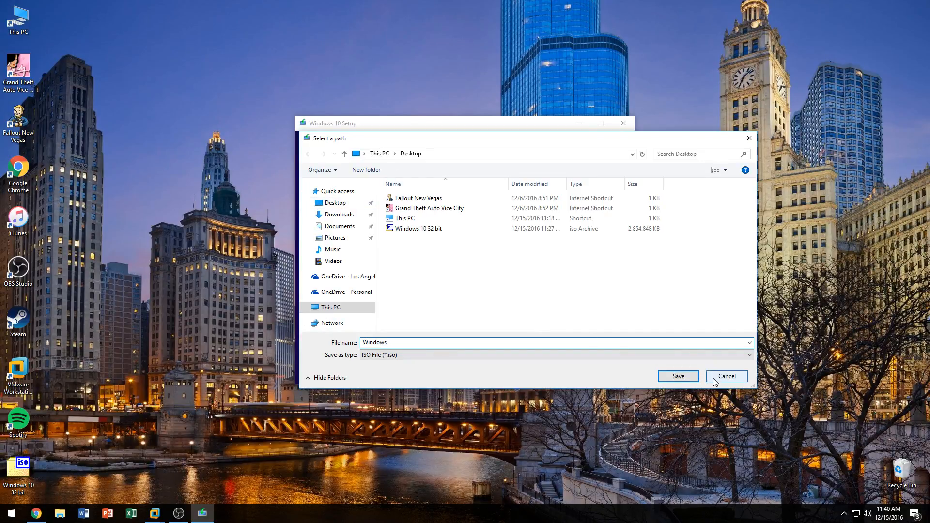
click(686, 377)
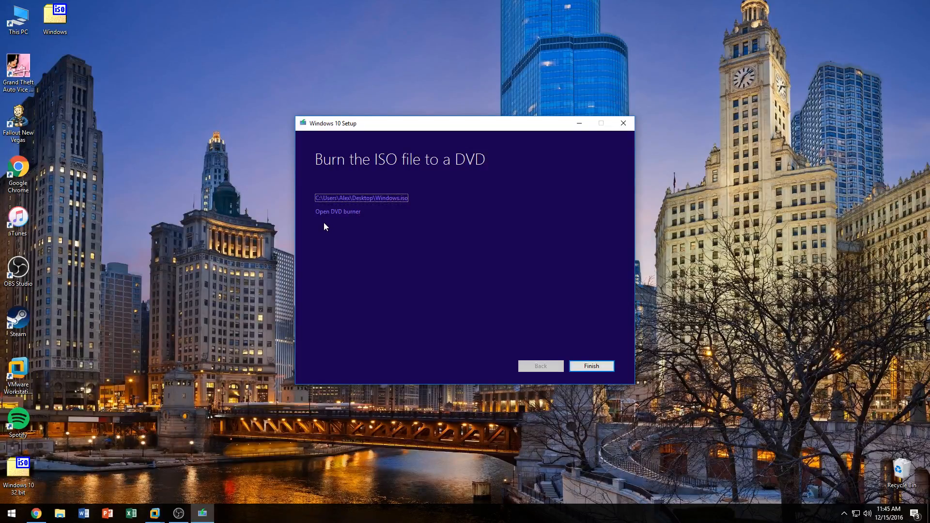
Step: Open and close the DVD burner and the ISO's folder, then finish the Windows 10 setup
click(333, 213)
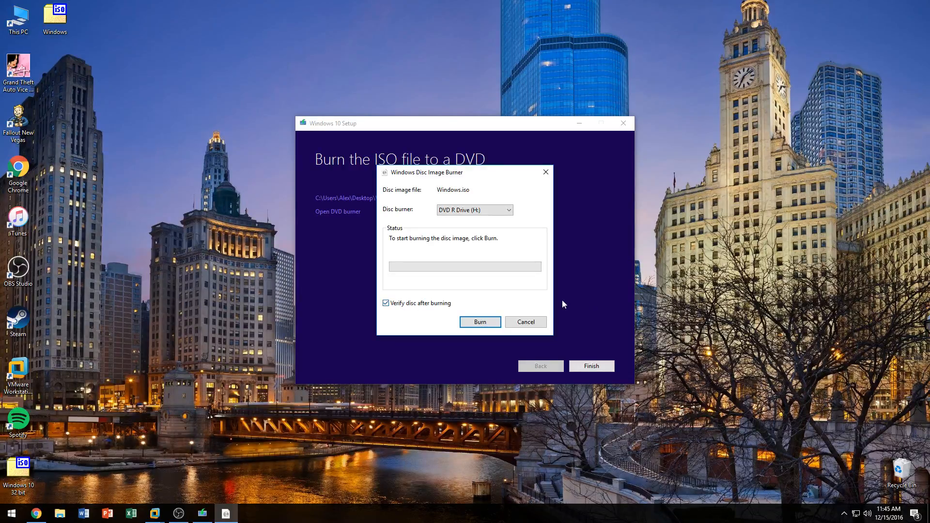
click(526, 322)
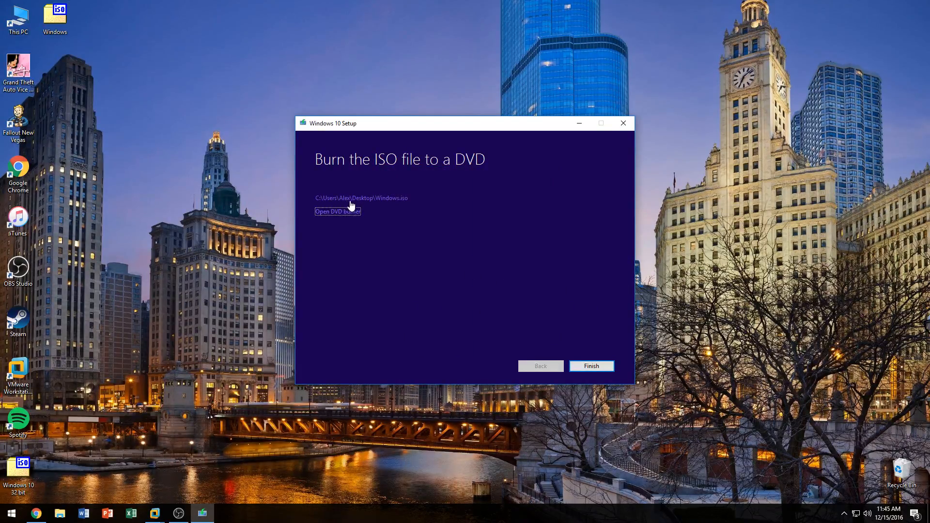
click(379, 204)
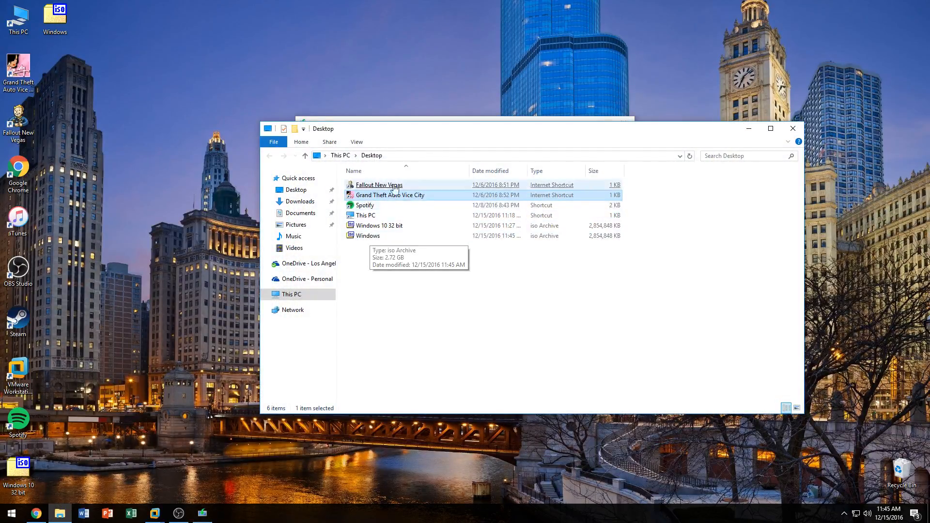
click(786, 131)
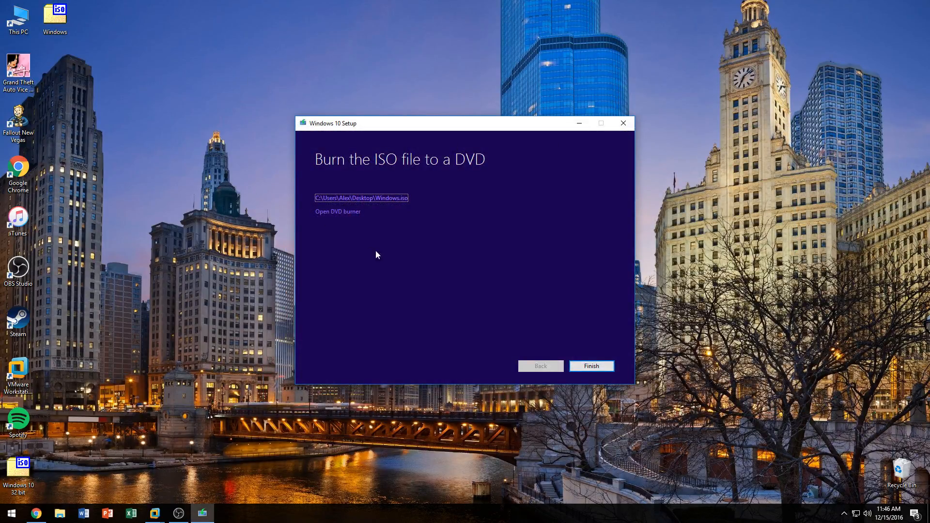
click(582, 366)
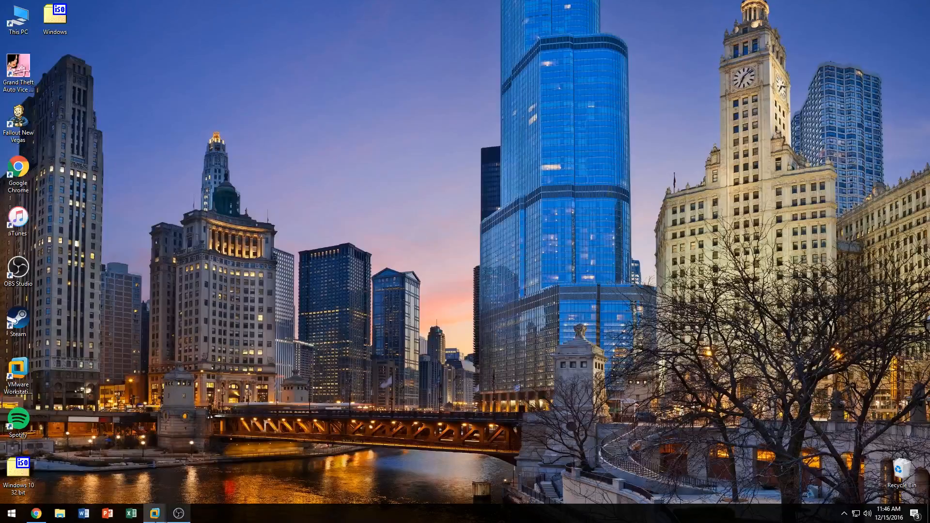
Step: Switch to VMware Workstation, close the Home tab and reopen it
mouse_move(155, 512)
click(67, 459)
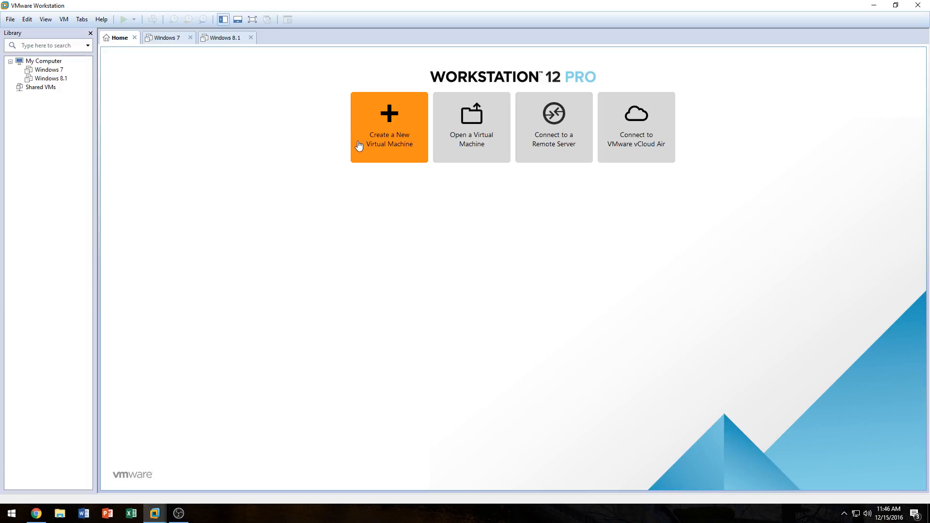
click(134, 37)
click(82, 19)
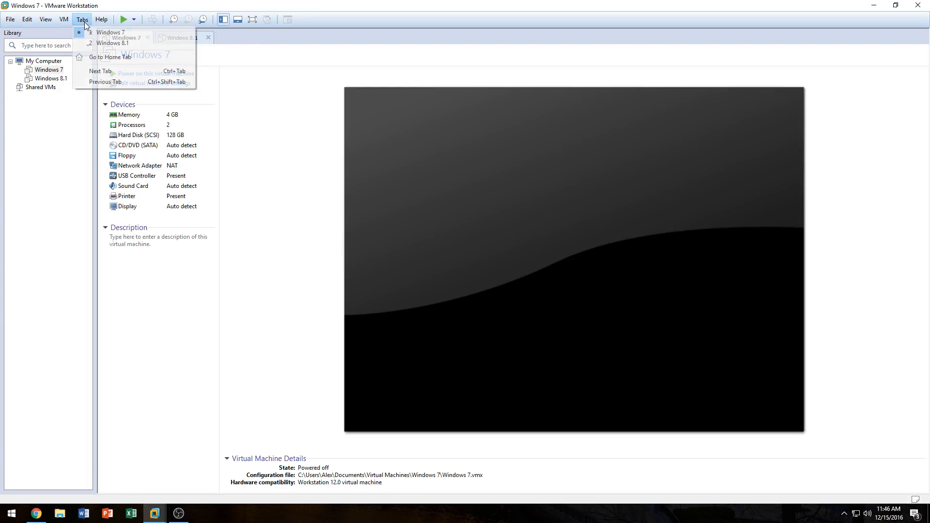
click(93, 57)
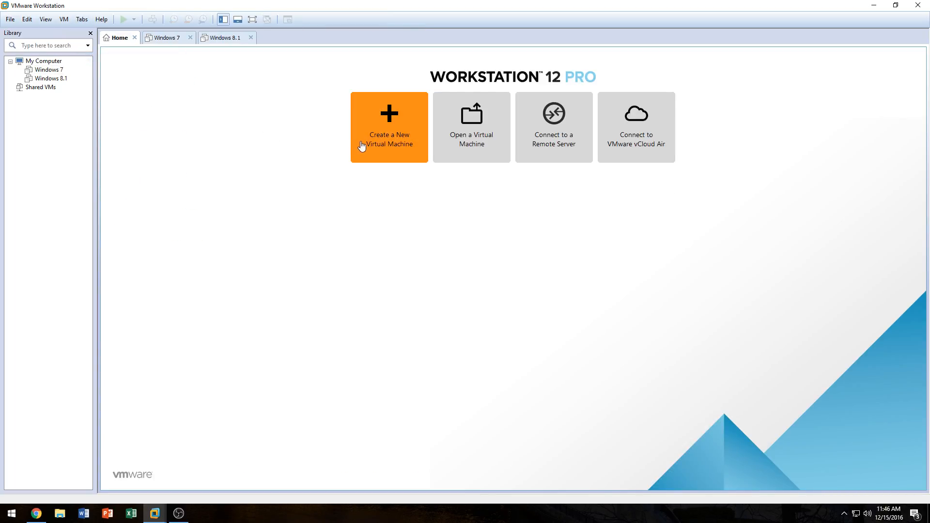
click(372, 141)
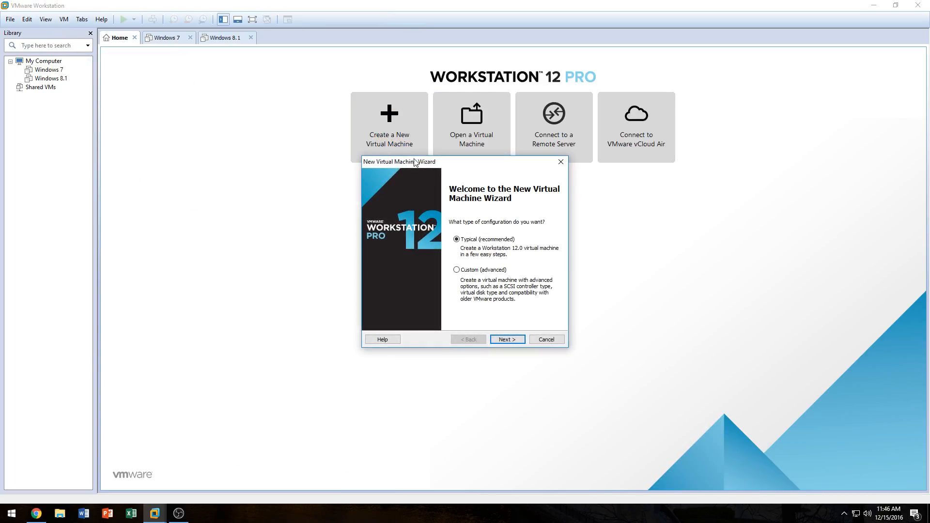
click(561, 163)
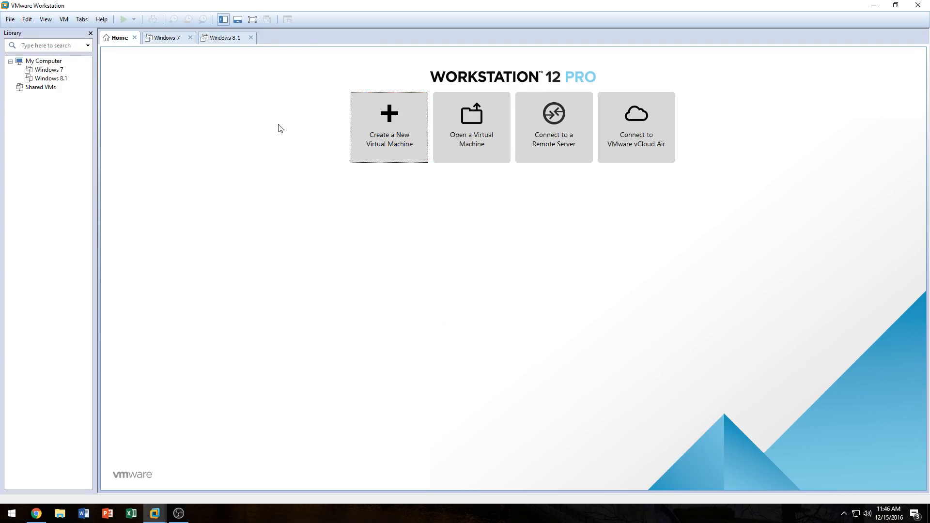
key(Return)
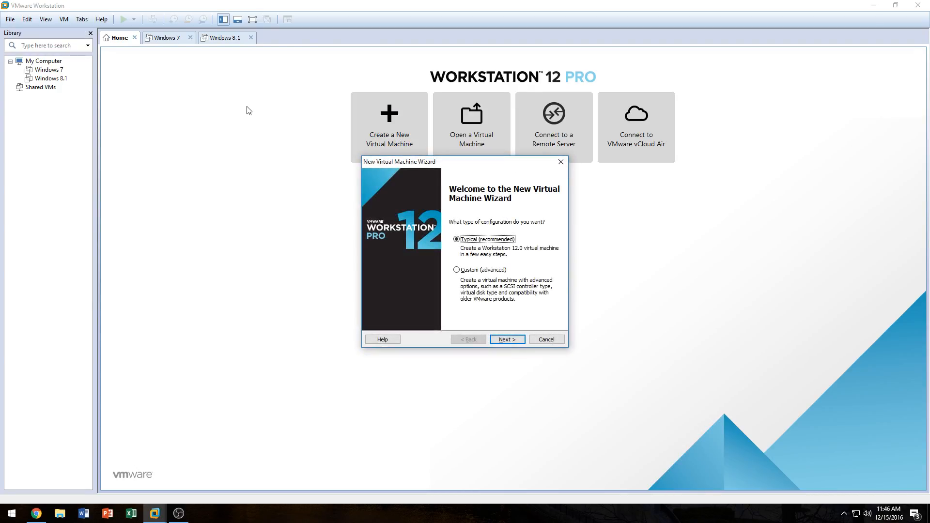
click(561, 163)
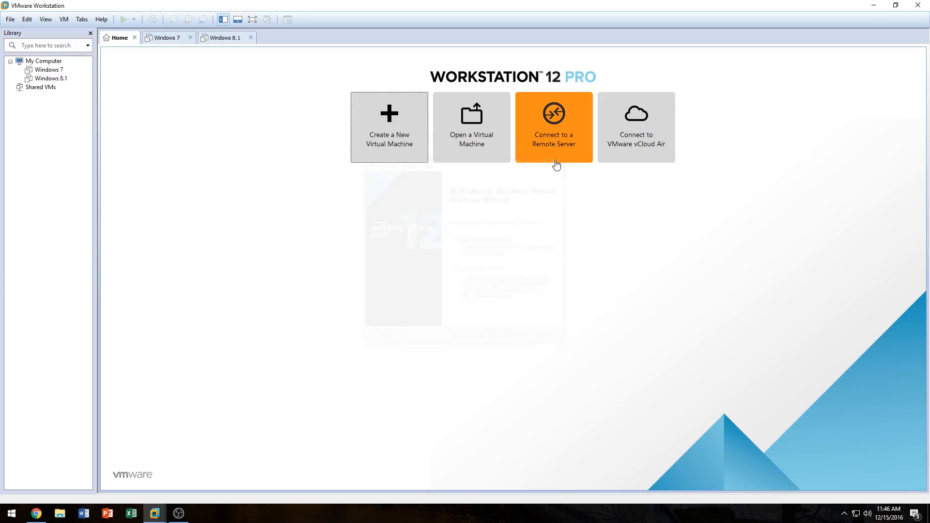
Step: Start the New Virtual Machine Wizard and continue with the Typical configuration
click(13, 21)
click(22, 32)
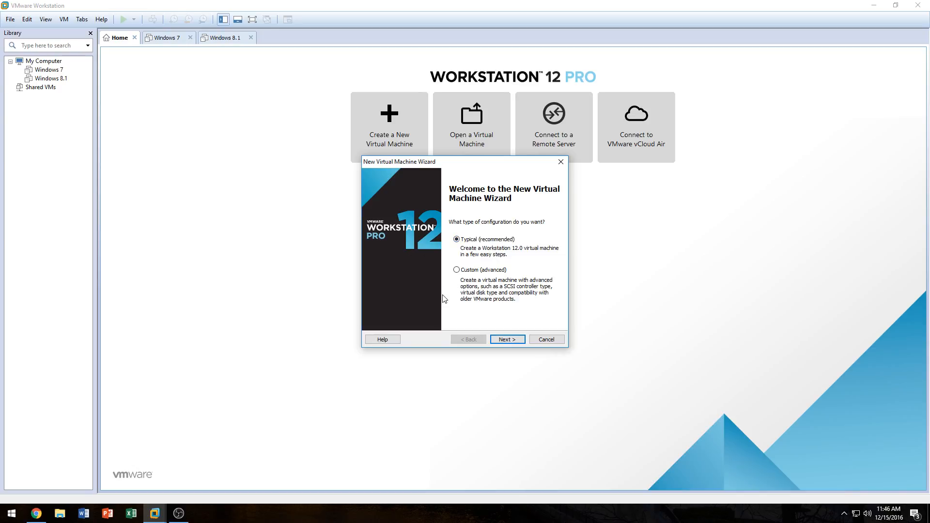
click(506, 340)
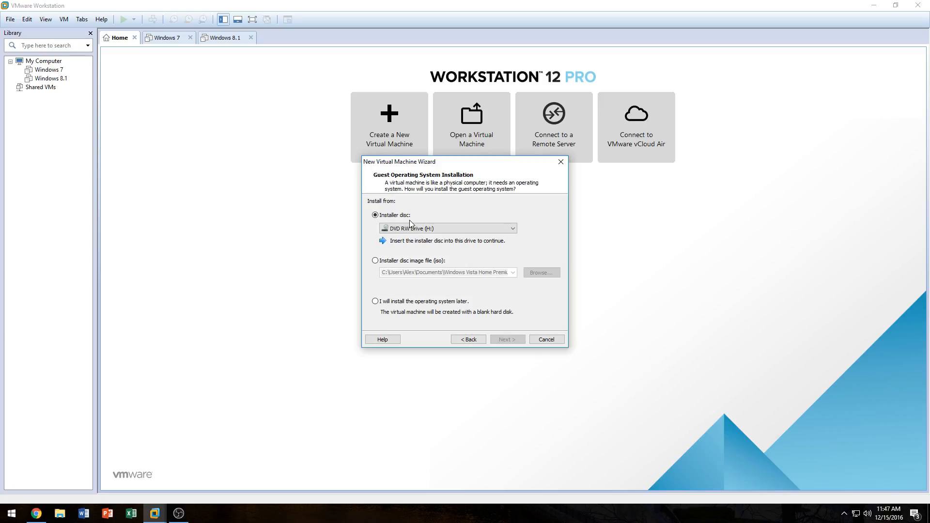
Step: Use the Windows.iso on the Desktop as the installer disc image file and continue
click(388, 261)
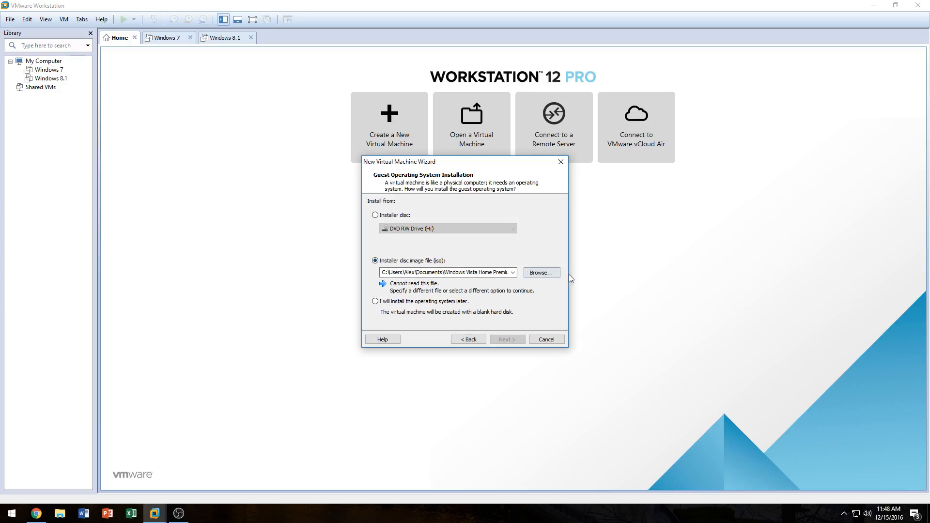
click(548, 275)
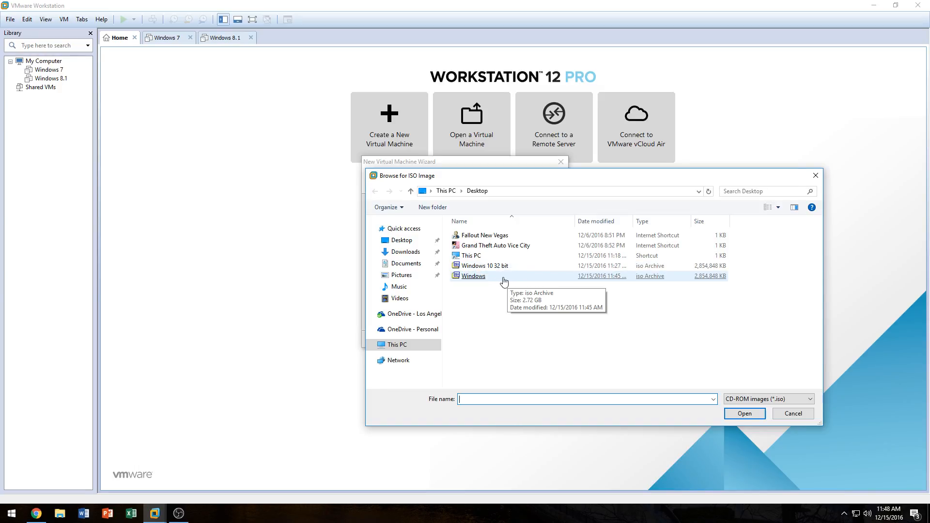
double_click(480, 279)
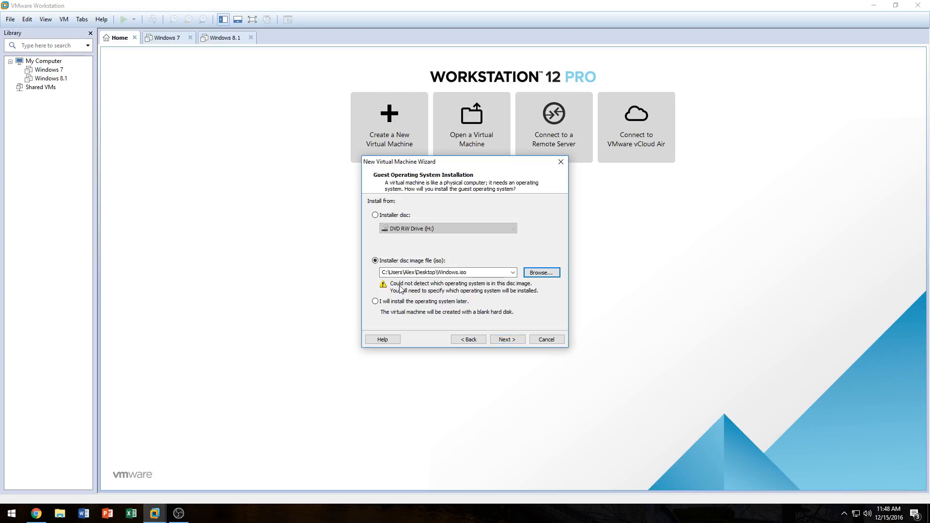
click(496, 343)
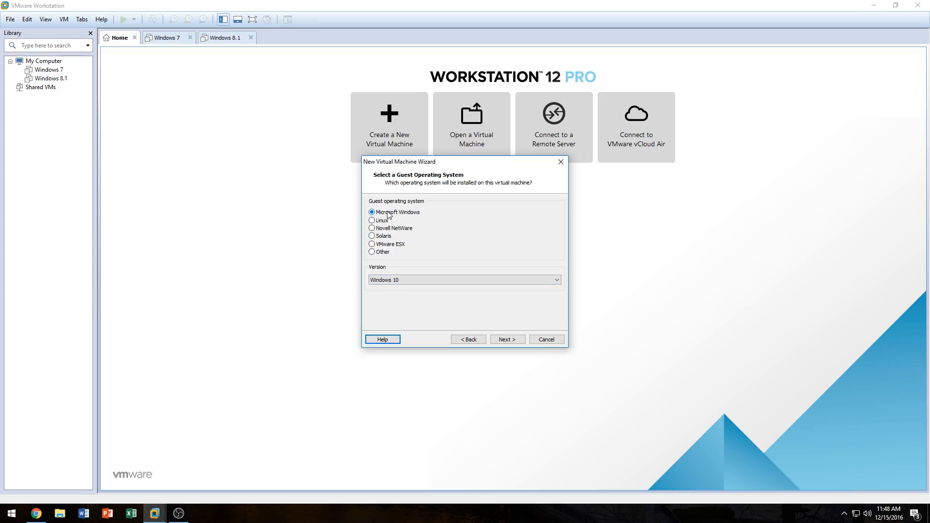
Step: Select Windows 10 as the Microsoft Windows guest operating system version and continue
click(410, 281)
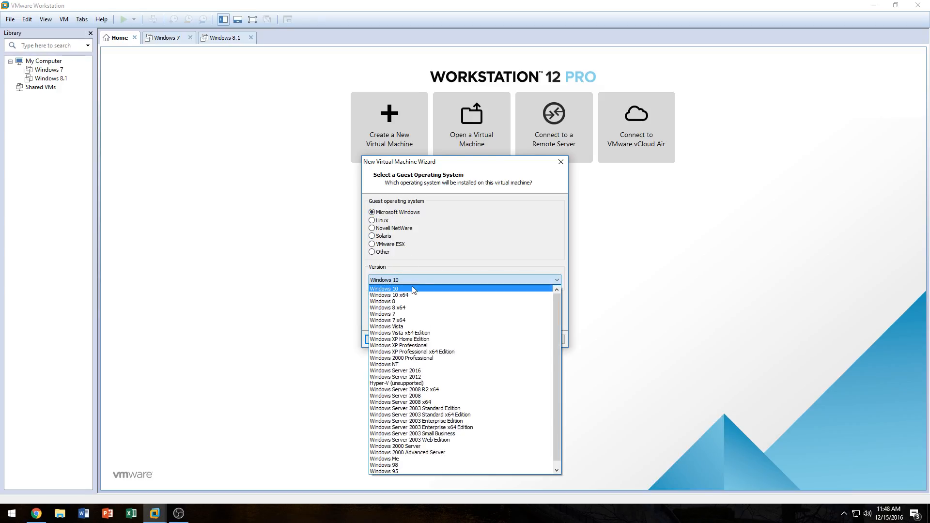
click(414, 288)
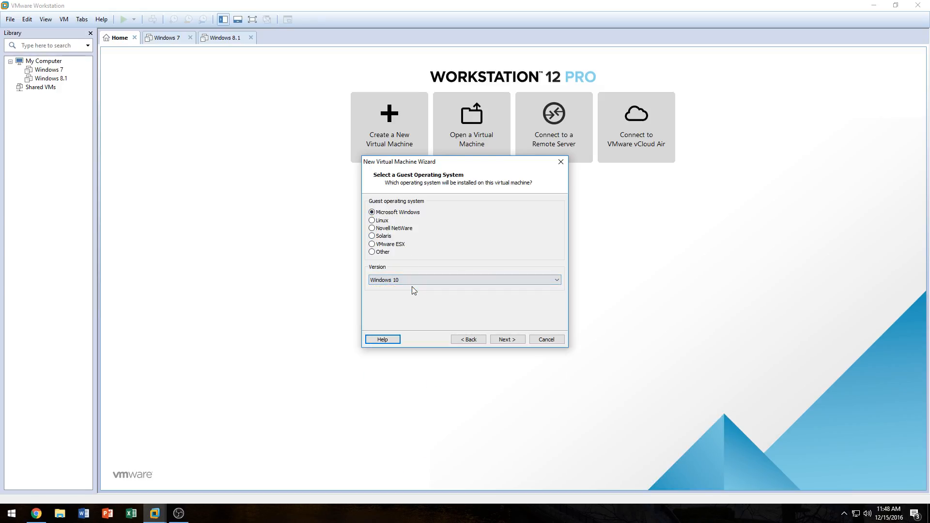
click(500, 339)
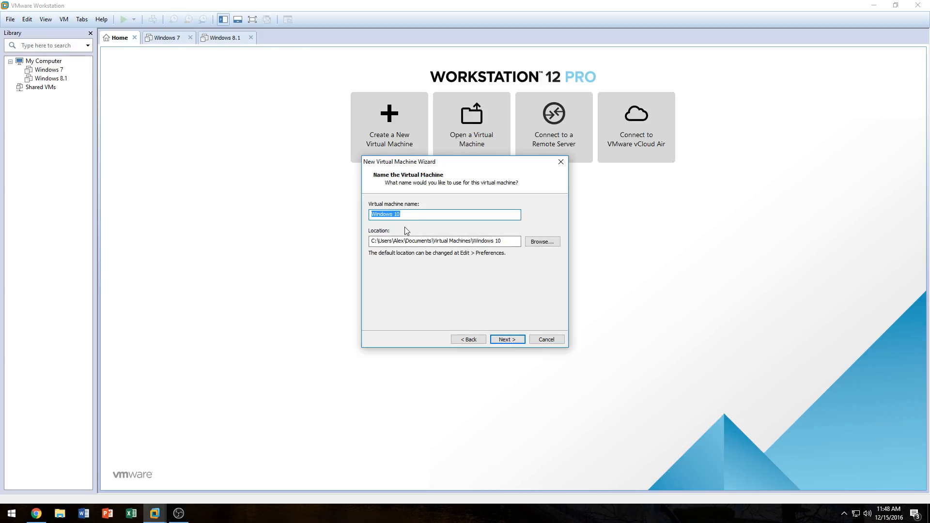
Step: Keep the virtual machine name Windows 10 and its default location after browsing the folder, then continue
drag(405, 214, 374, 215)
click(407, 215)
click(526, 241)
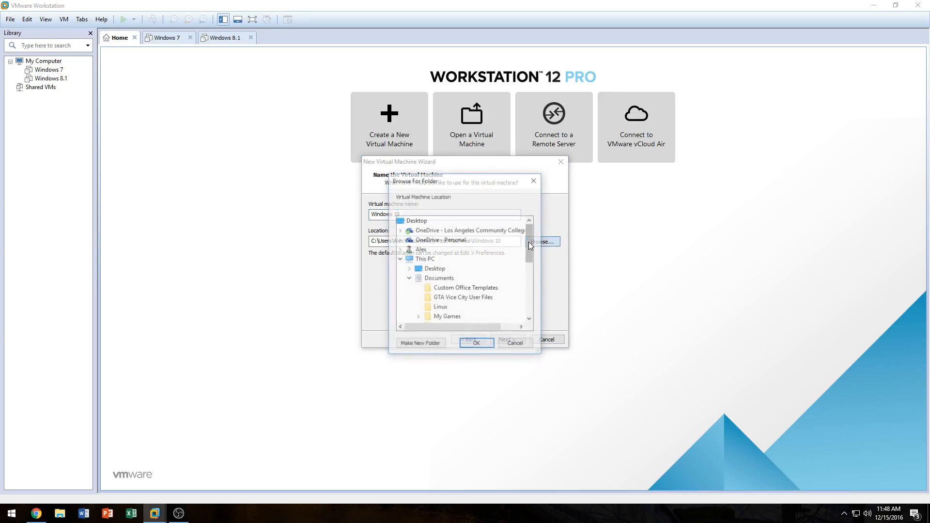
drag(528, 237, 521, 258)
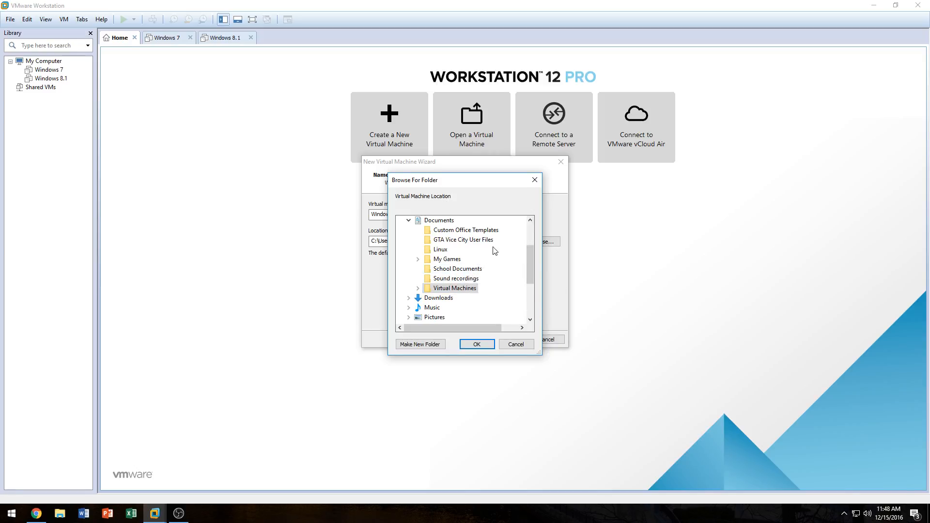
click(506, 344)
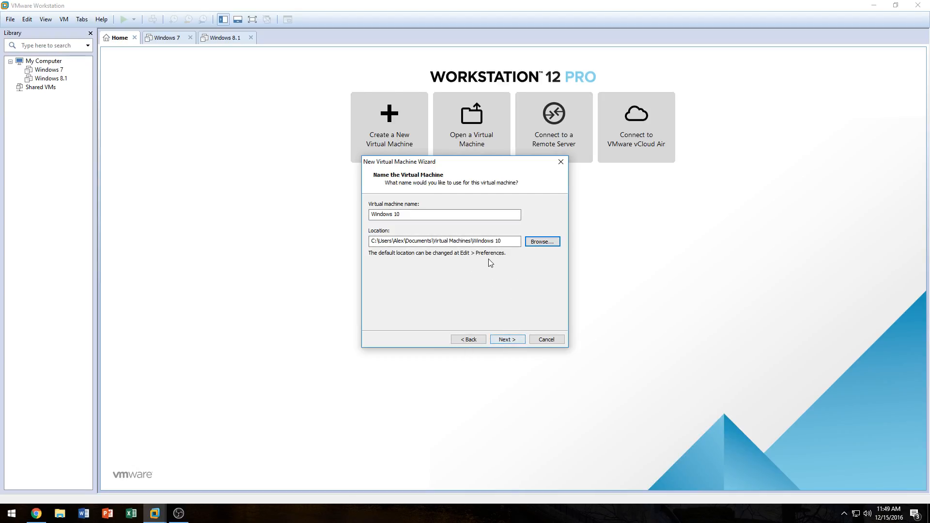
click(514, 341)
Step: Set the maximum disk size to 128 GB, store the virtual disk as a single file, and continue
drag(452, 226, 475, 227)
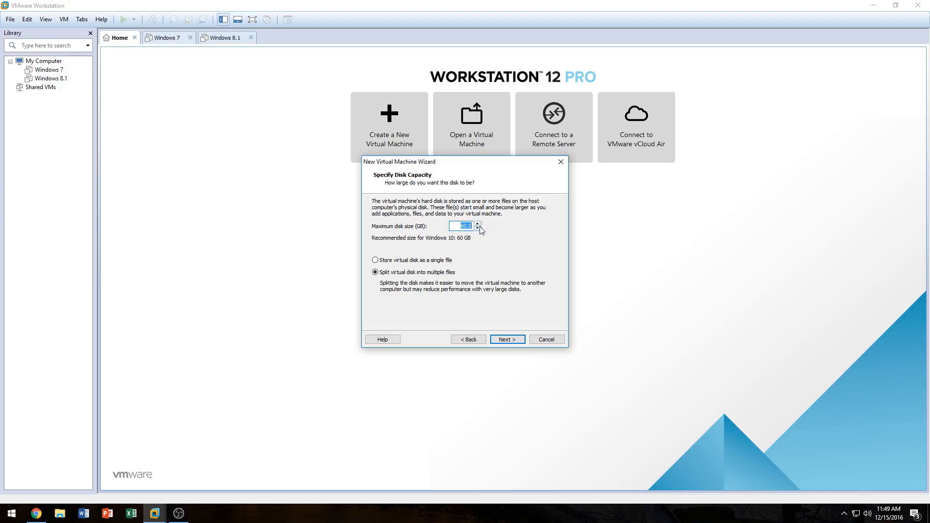
click(470, 225)
double_click(462, 226)
text(128)
drag(457, 224, 472, 224)
click(465, 225)
drag(458, 226, 480, 228)
click(470, 226)
click(410, 261)
click(375, 261)
click(504, 339)
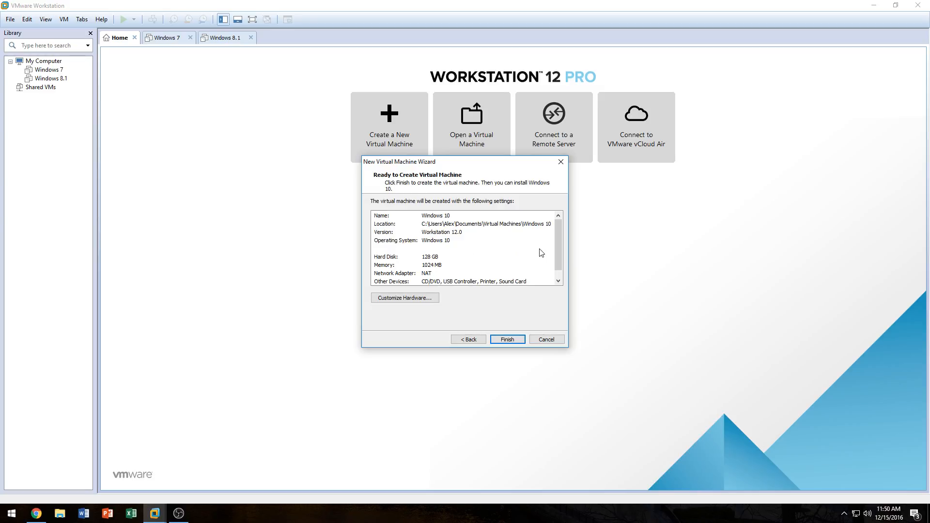
Step: Open Customize Hardware from the summary and set the virtual machine's memory to 8 GB
drag(554, 234, 555, 243)
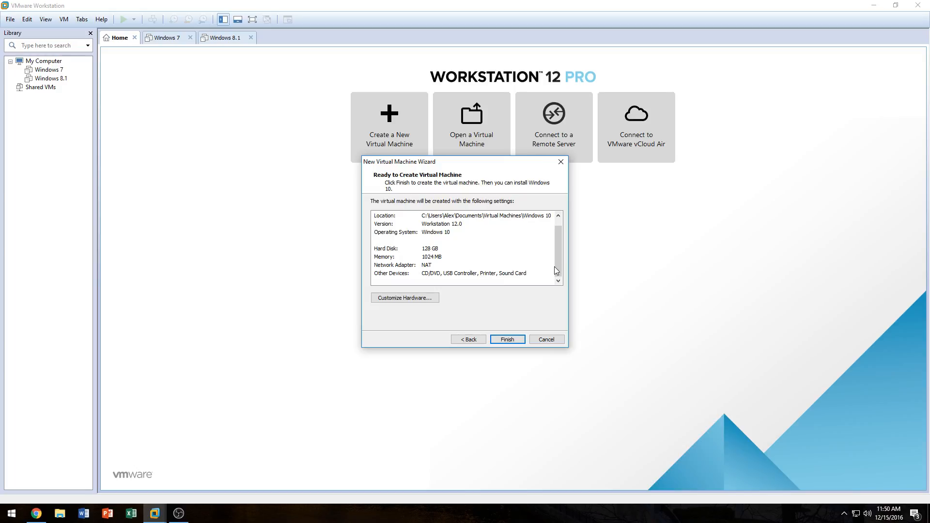
scroll(560, 255, up, 1)
click(432, 266)
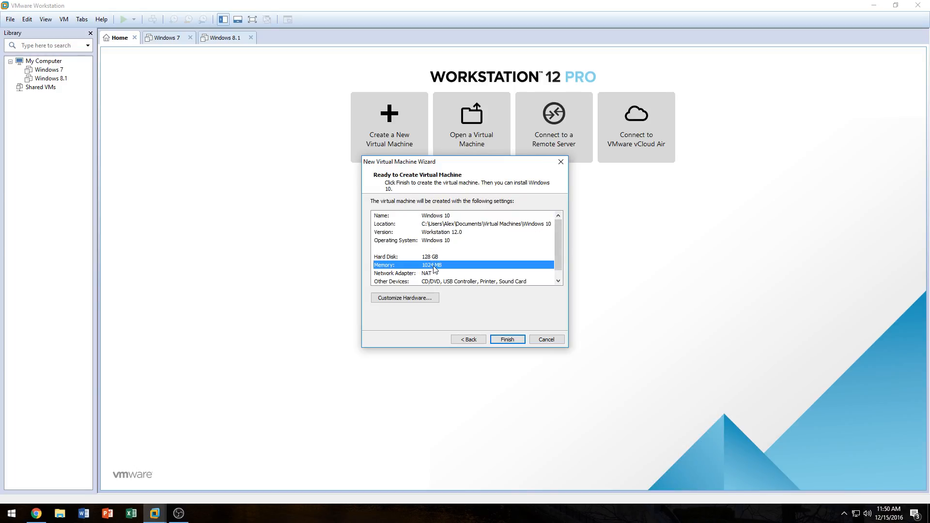
click(411, 297)
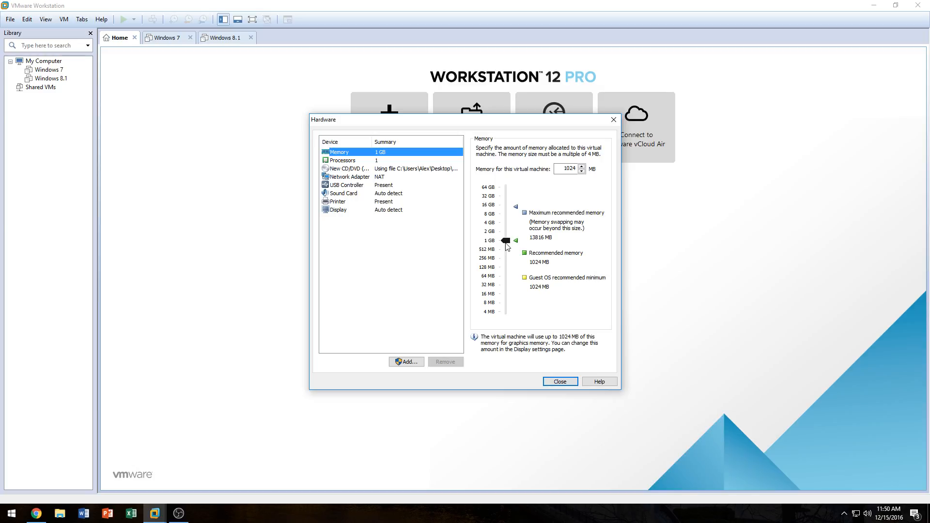
click(489, 215)
Step: Set the processors to 1 processor with 2 cores per processor
click(338, 161)
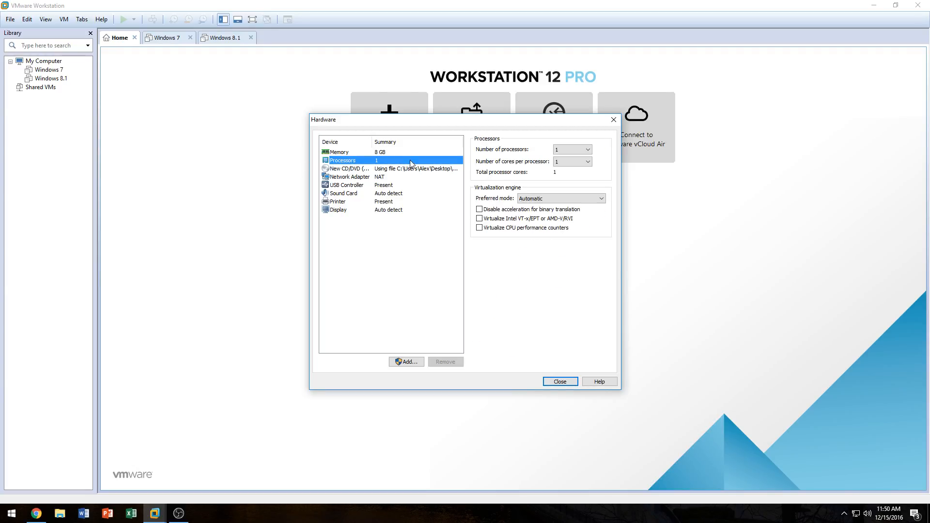
click(580, 151)
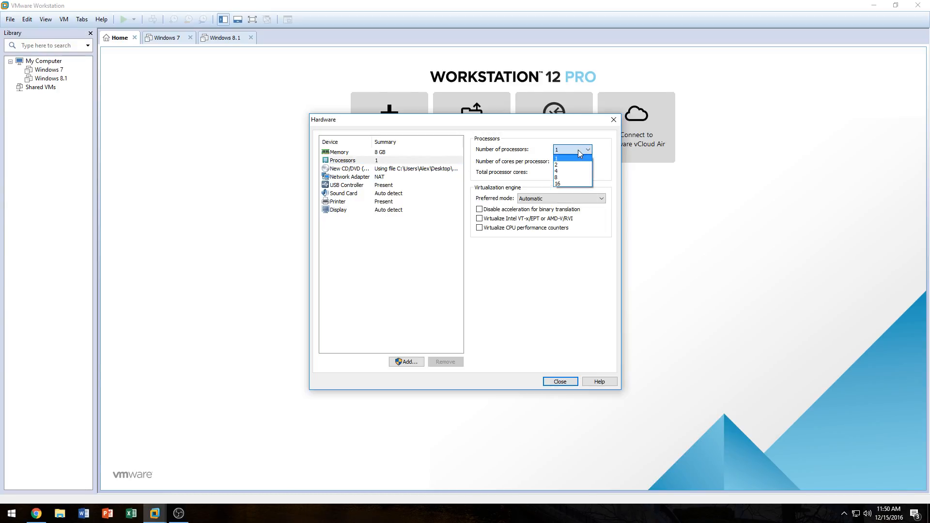
click(522, 150)
click(560, 163)
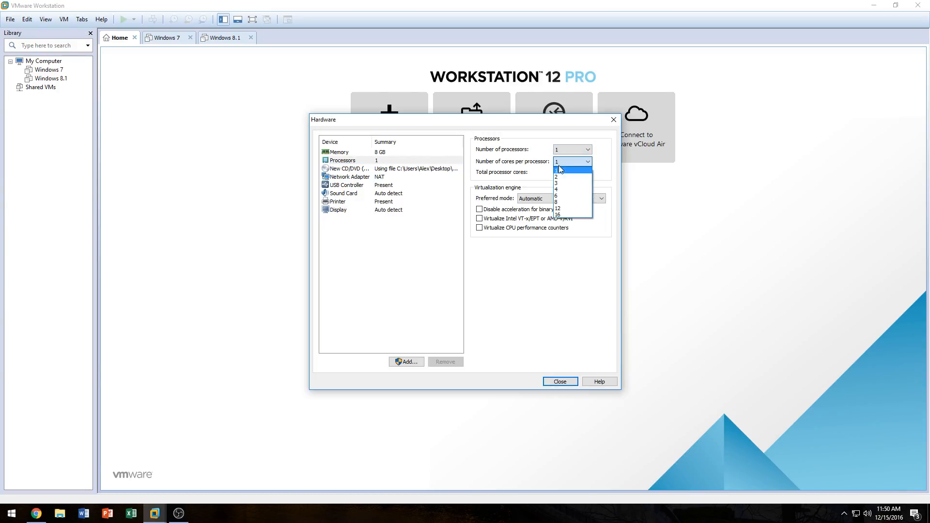
click(558, 177)
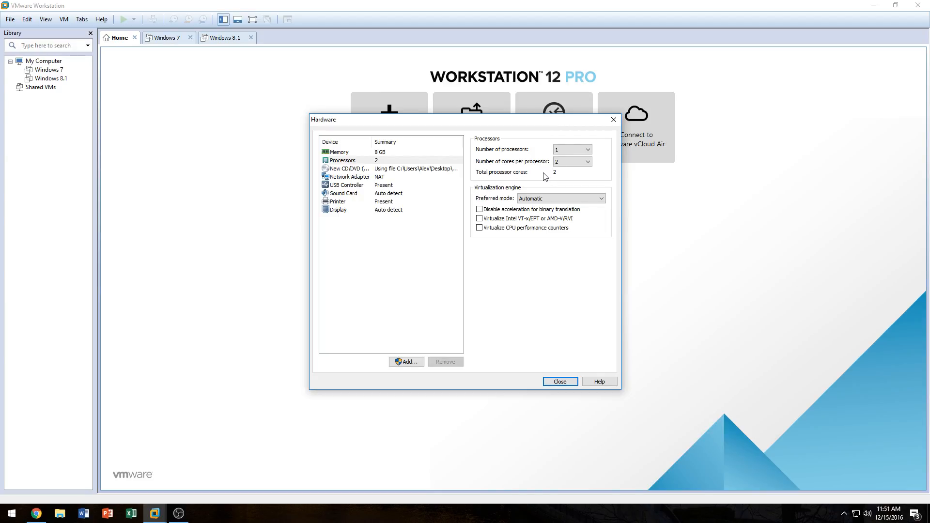
Step: Try 16 processors with 16 cores each before returning to 1 processor with 2 cores
click(563, 150)
click(564, 150)
click(564, 163)
click(565, 165)
click(581, 148)
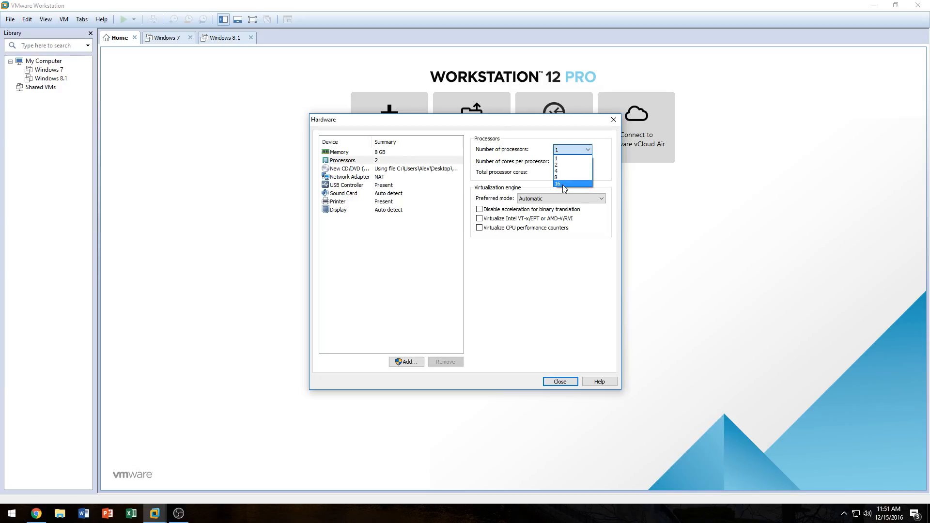
click(563, 184)
click(564, 162)
click(562, 215)
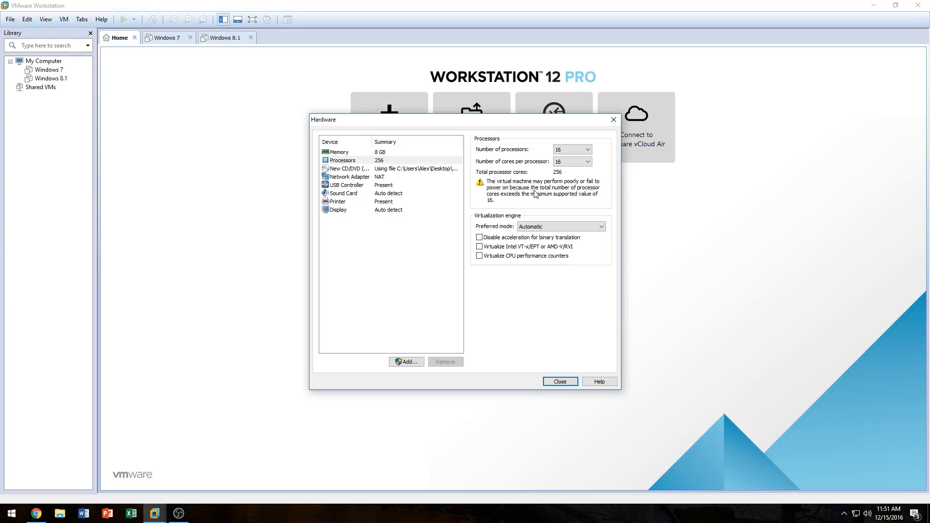
click(562, 150)
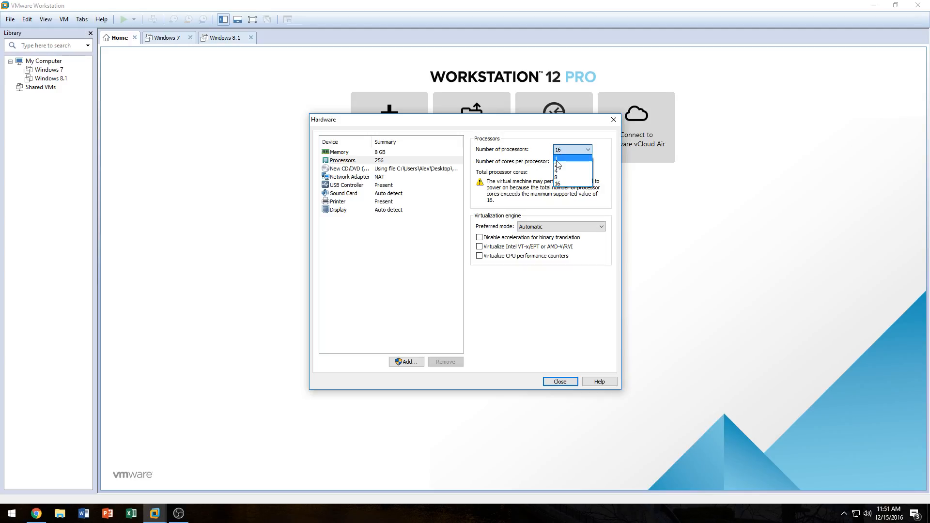
click(558, 159)
click(571, 161)
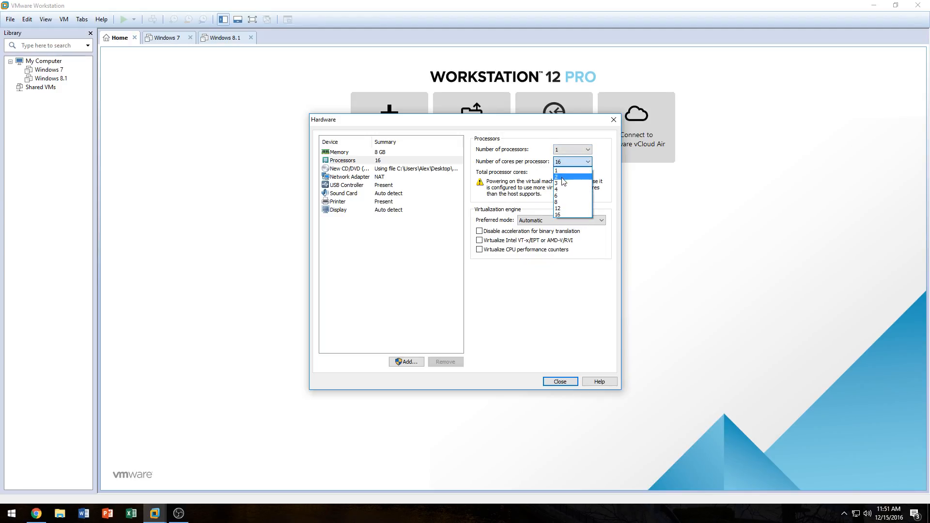
click(562, 177)
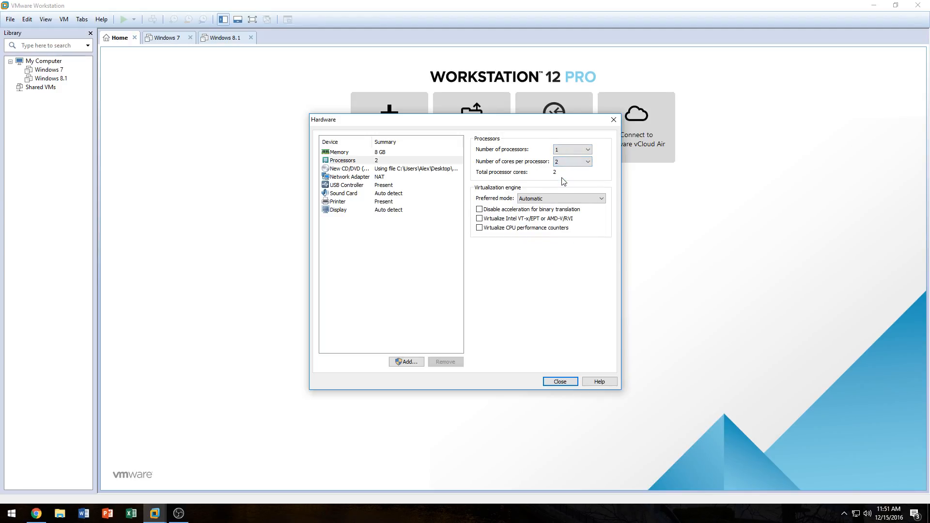
Step: Review the CD/DVD, USB controller, sound card and printer device settings
click(386, 170)
click(383, 185)
click(381, 194)
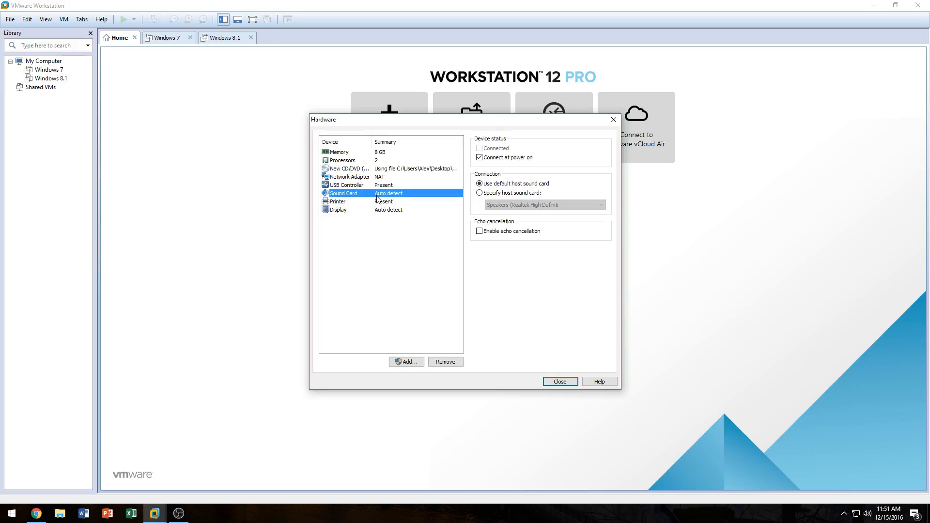
click(381, 203)
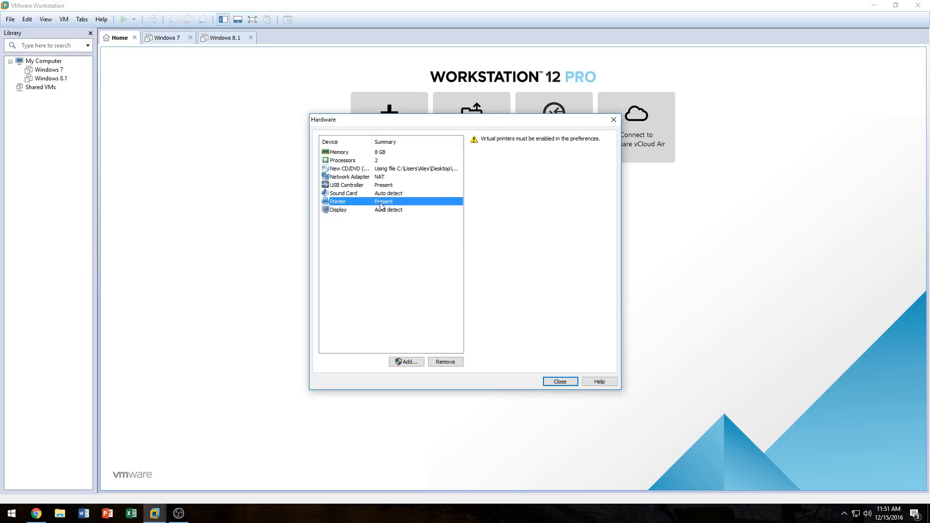
Step: Review the network adapter and display settings, leaving graphics memory at 1 GB (recommended)
click(384, 178)
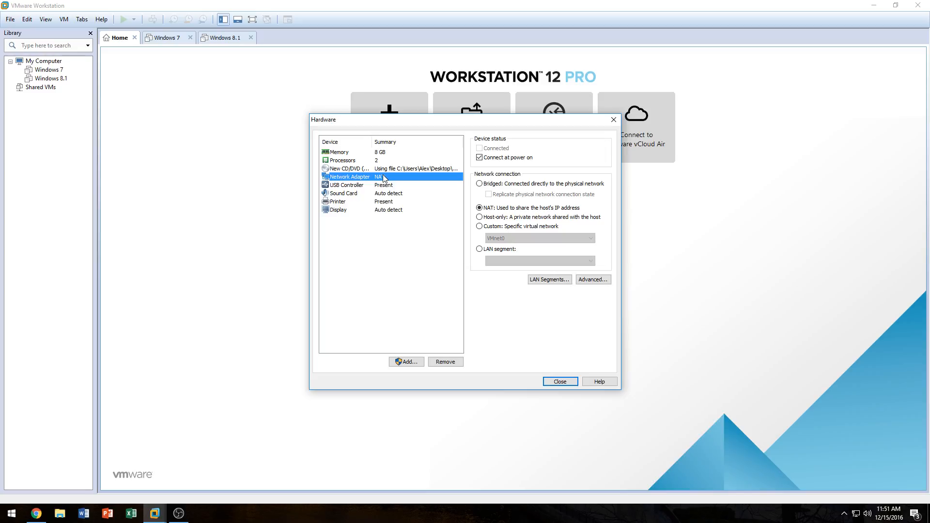
click(348, 212)
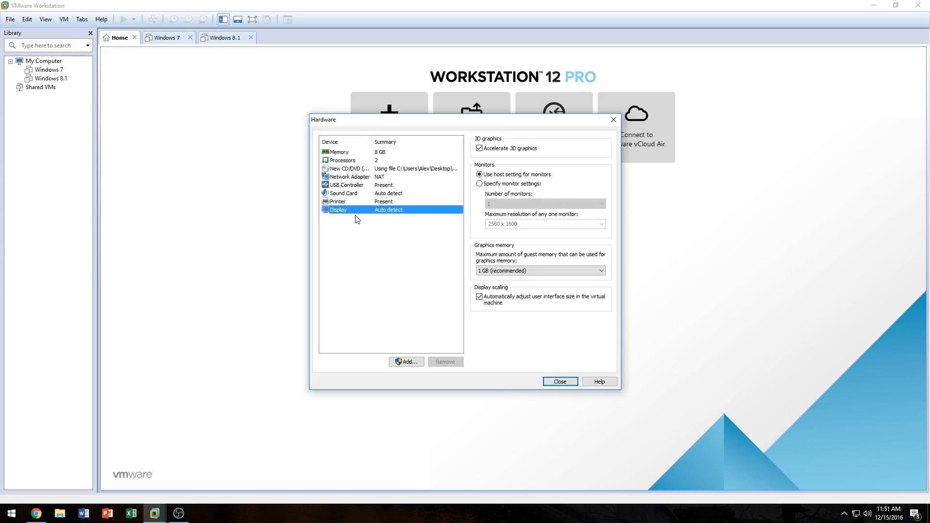
click(491, 273)
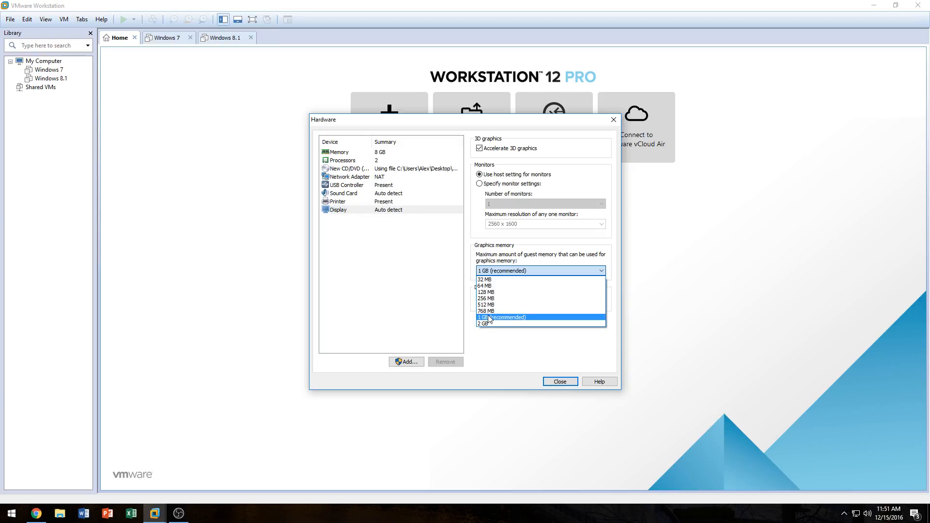
click(489, 318)
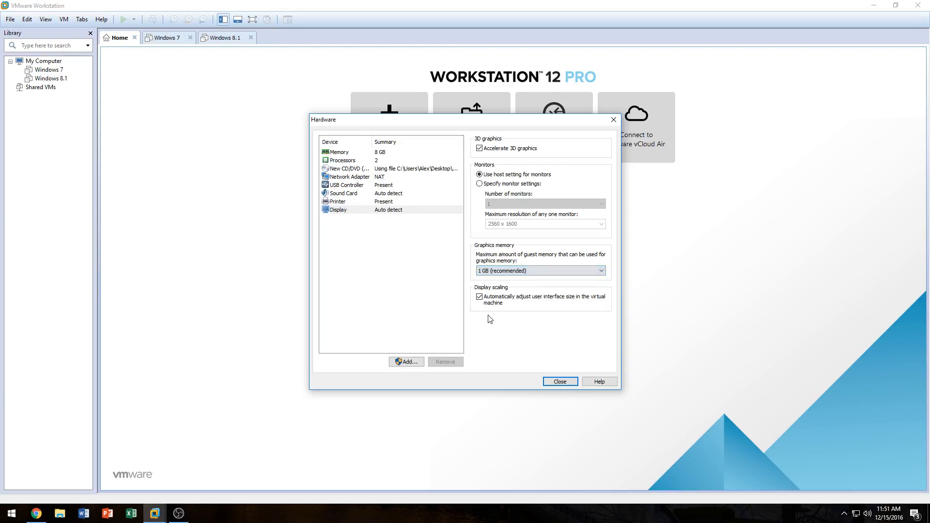
click(479, 272)
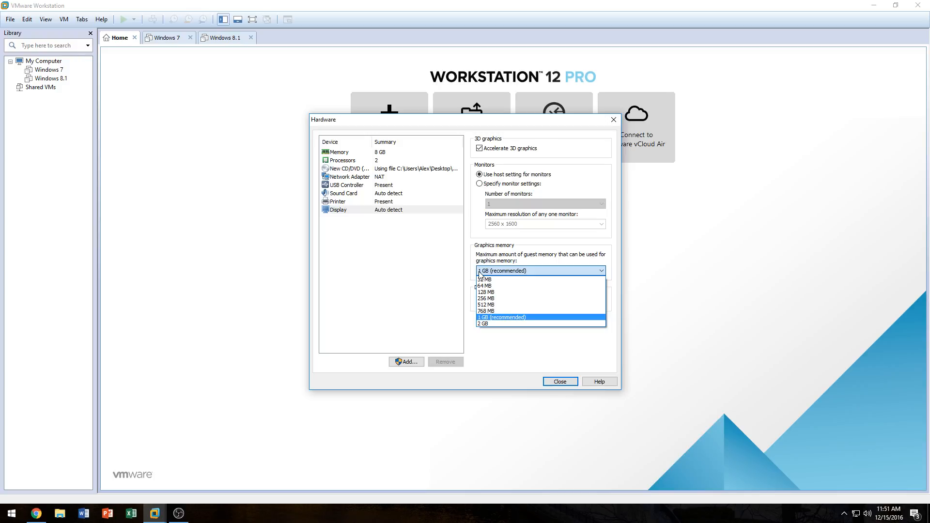
click(479, 273)
click(480, 273)
click(535, 318)
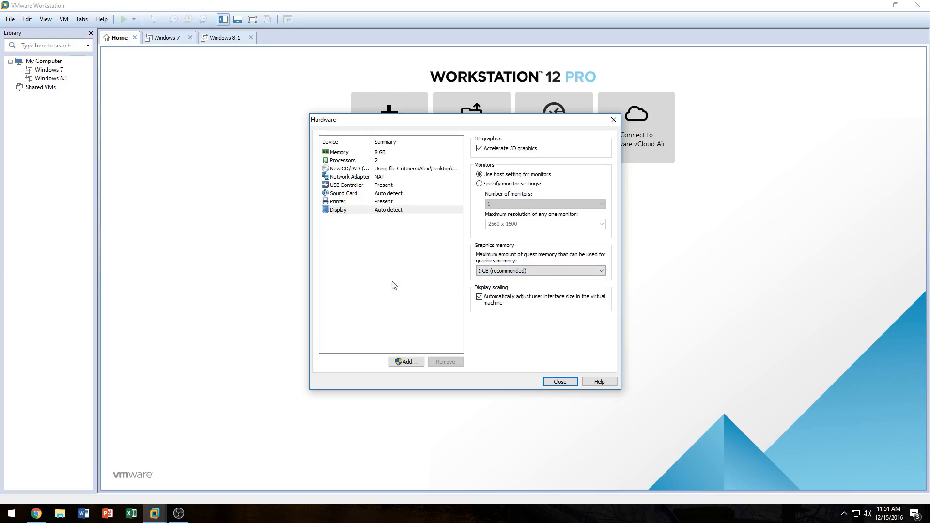
Step: Browse the hardware types available in the Add Hardware Wizard, then cancel it
click(402, 363)
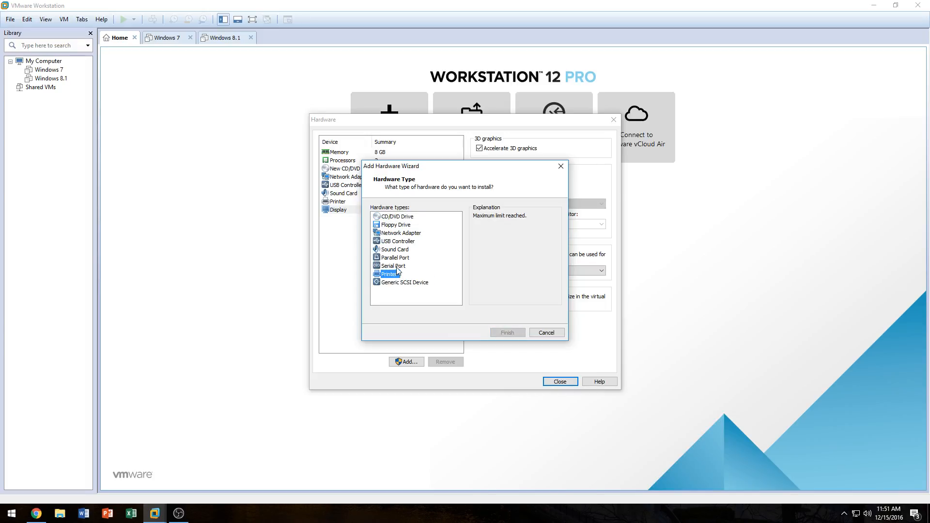
click(397, 266)
drag(398, 260, 397, 217)
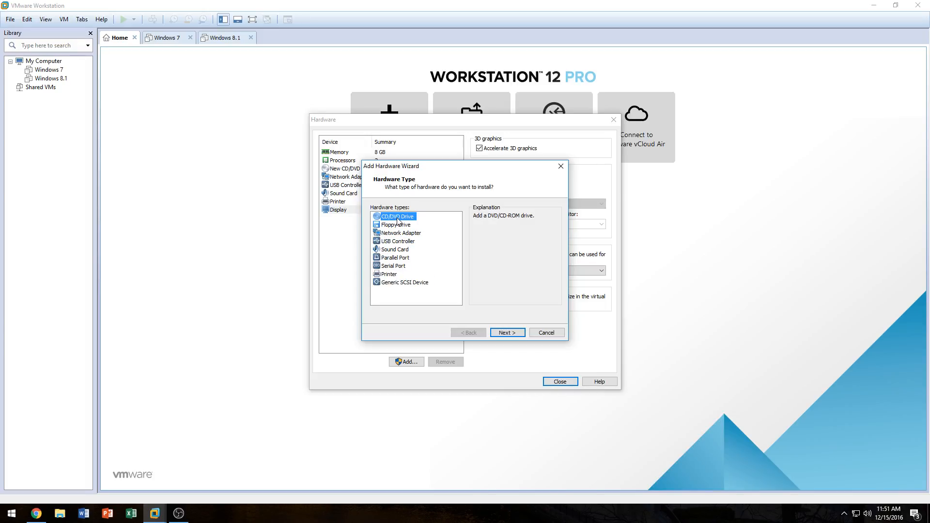
click(400, 234)
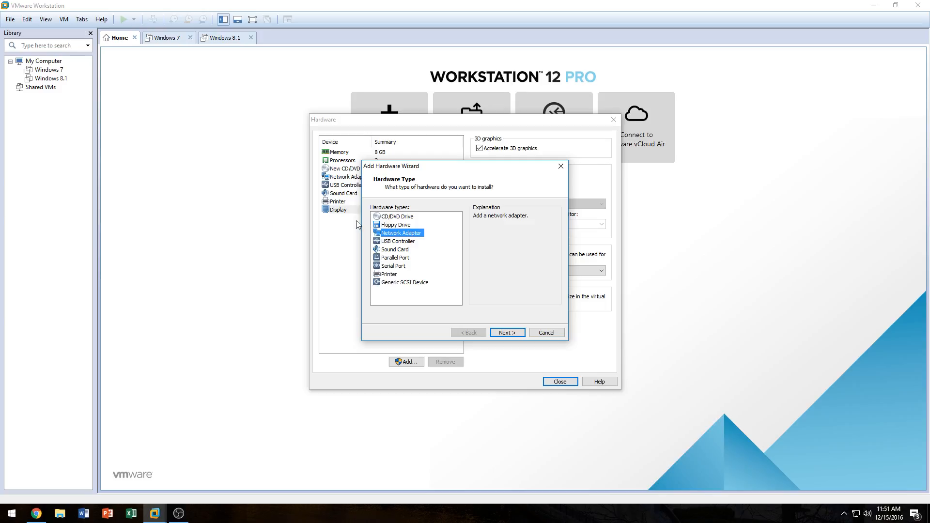
click(387, 274)
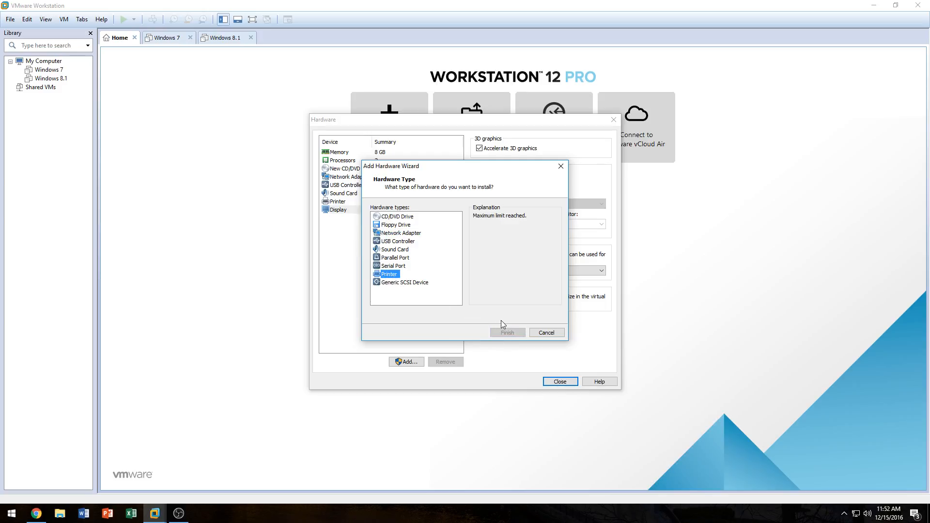
click(536, 332)
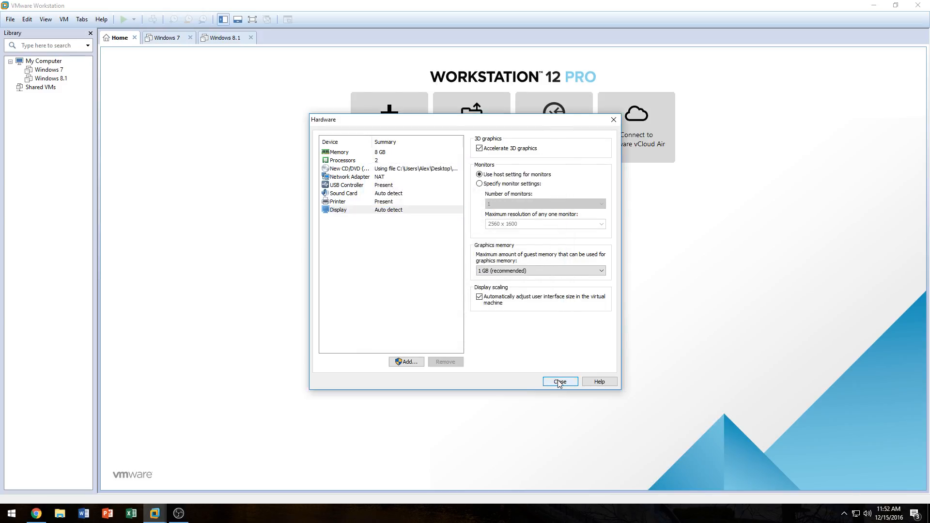
Step: Close the hardware settings and finish creating the virtual machine
click(558, 382)
click(508, 339)
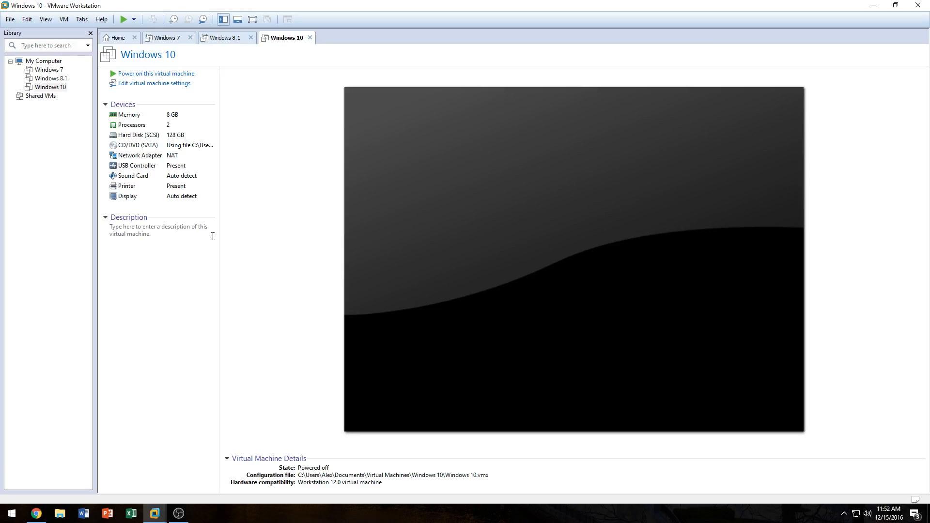
Step: Power on the Windows 10 virtual machine and release input back to the host
click(152, 74)
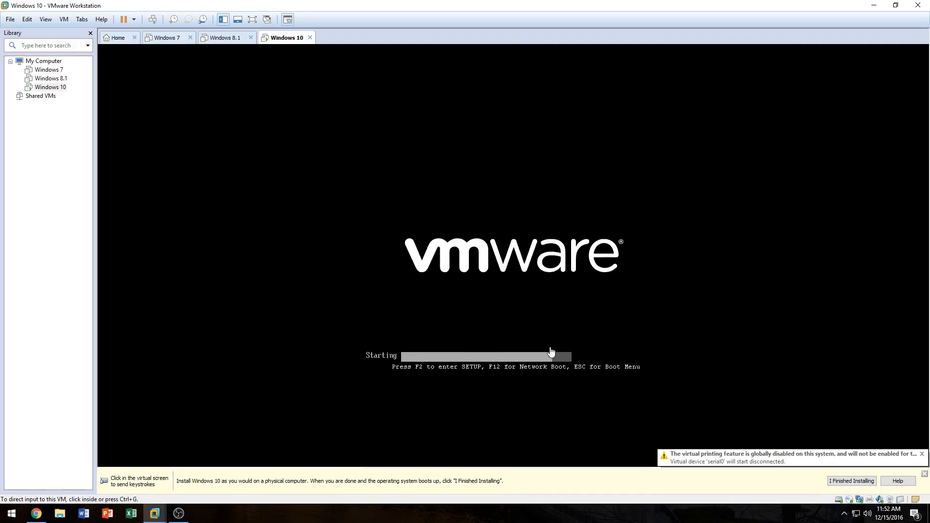
click(507, 354)
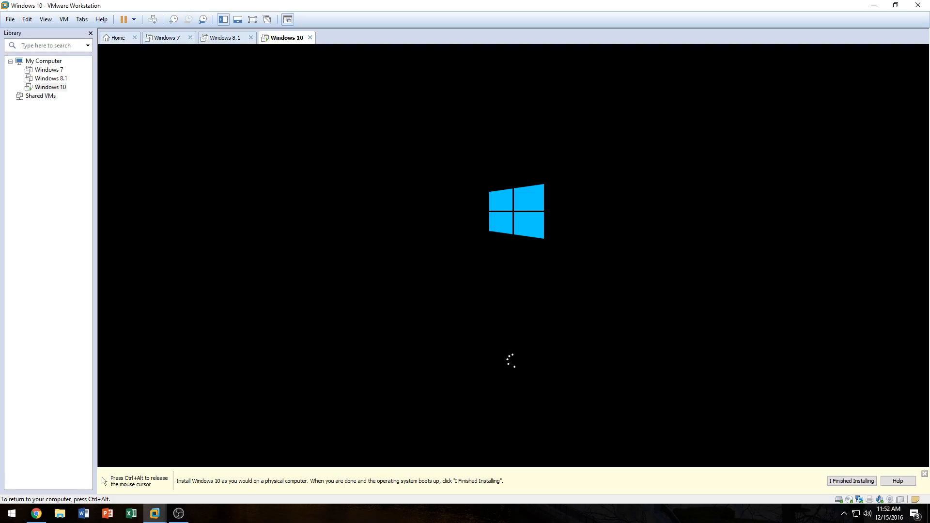
key(ctrl+alt)
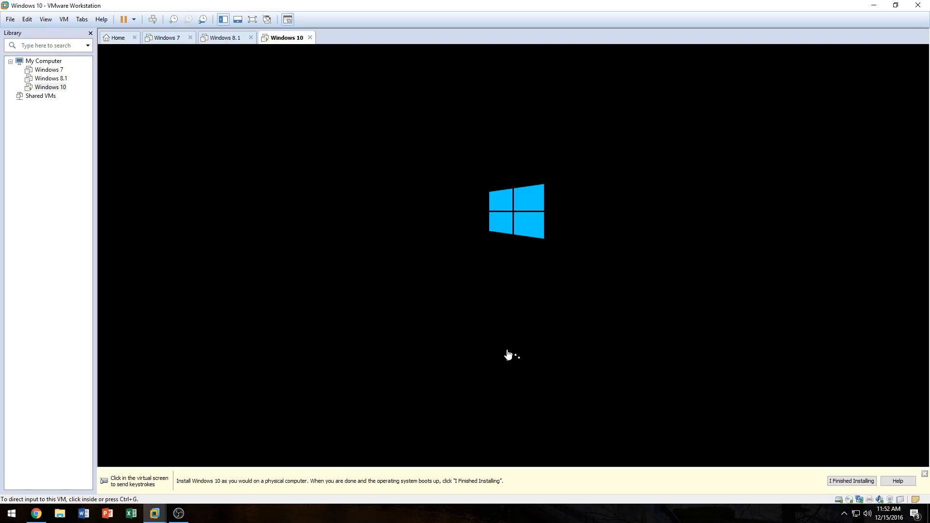
Step: Switch the virtual machine to full screen view
click(253, 20)
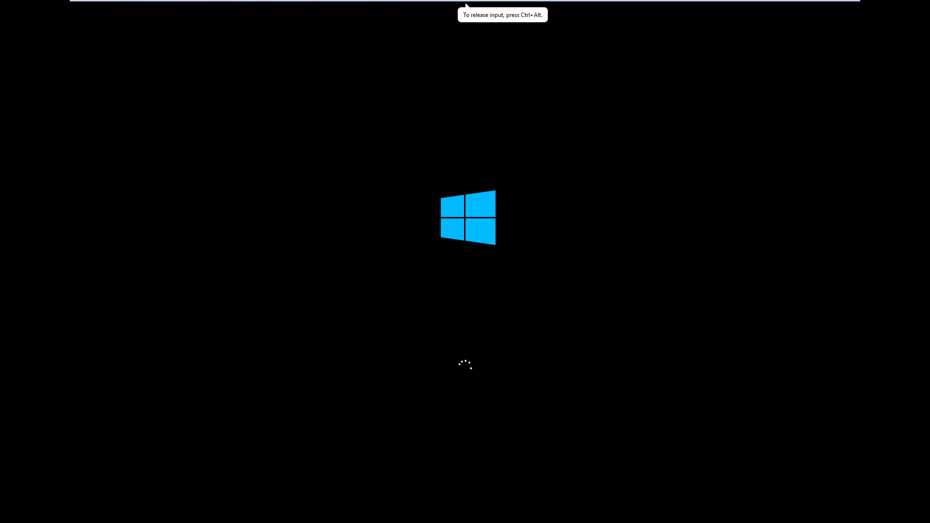
key(ctrl+alt)
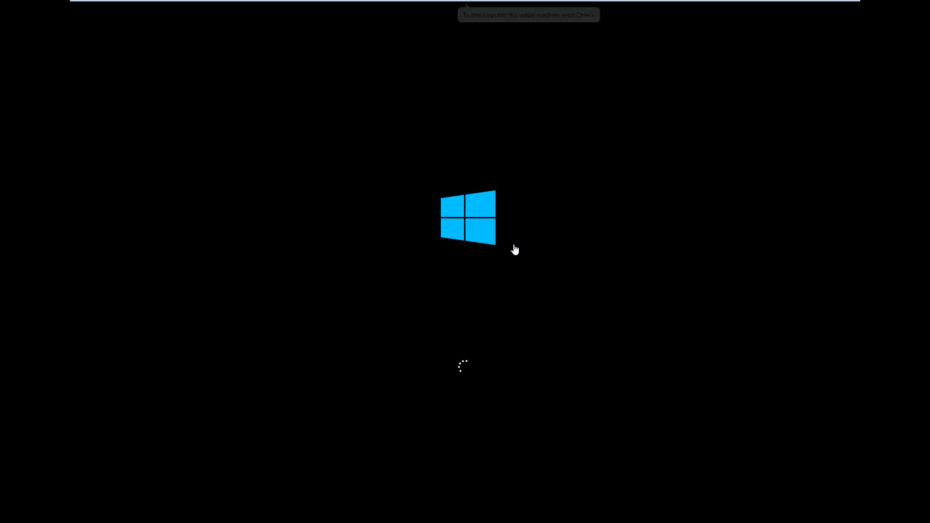
mouse_move(336, 2)
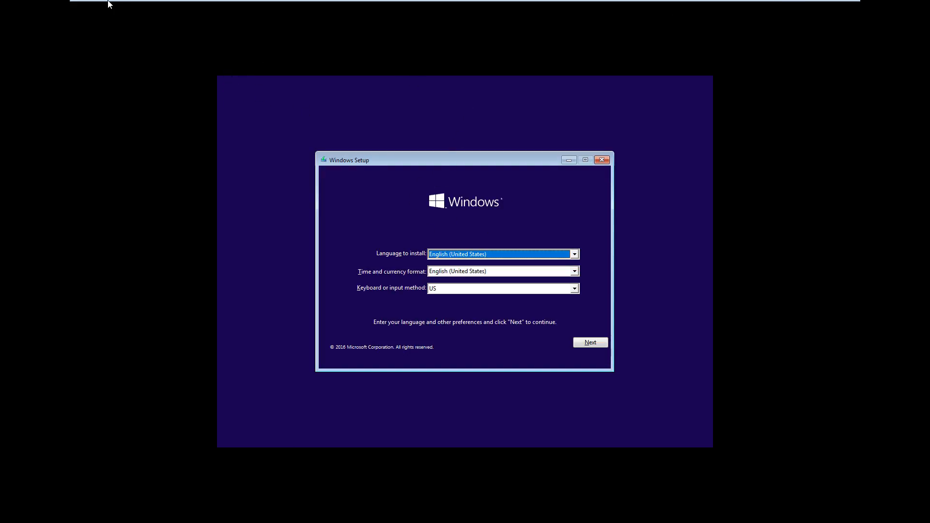
Step: Customize the view so the guest display is enlarged to fill the full screen
click(144, 9)
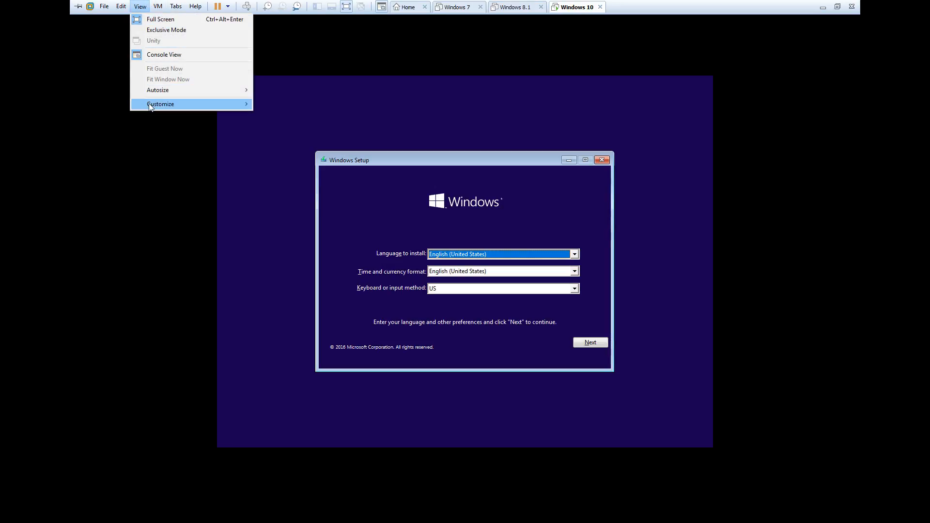
mouse_move(159, 91)
click(281, 100)
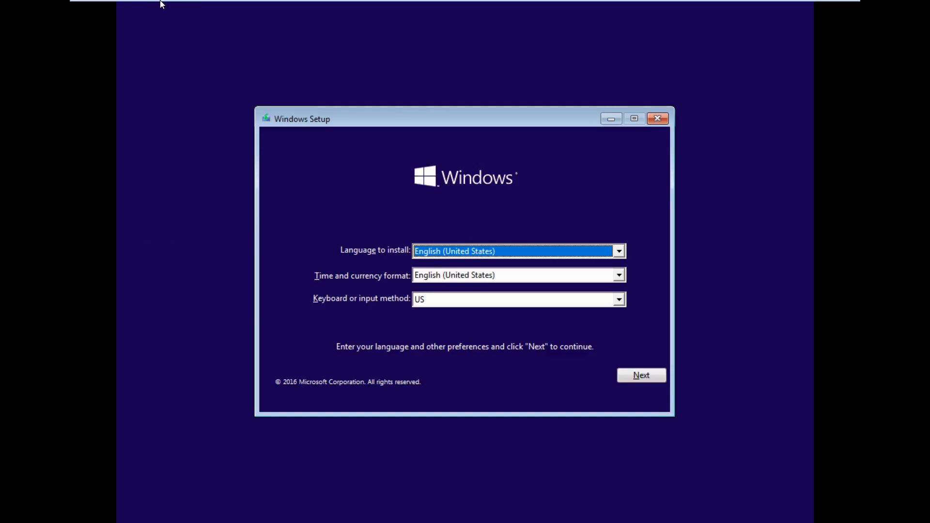
mouse_move(162, 4)
Step: Enter Exclusive Mode for the virtual machine and confirm it
click(140, 7)
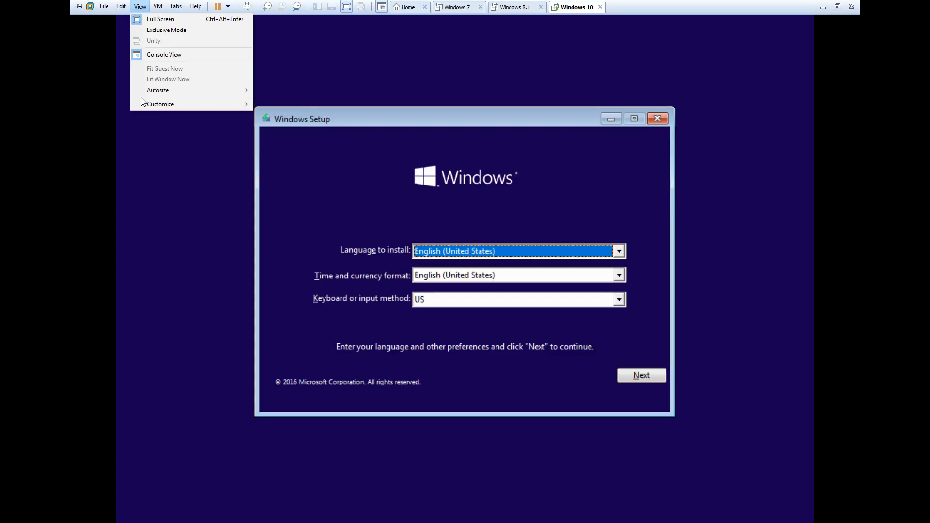
mouse_move(159, 90)
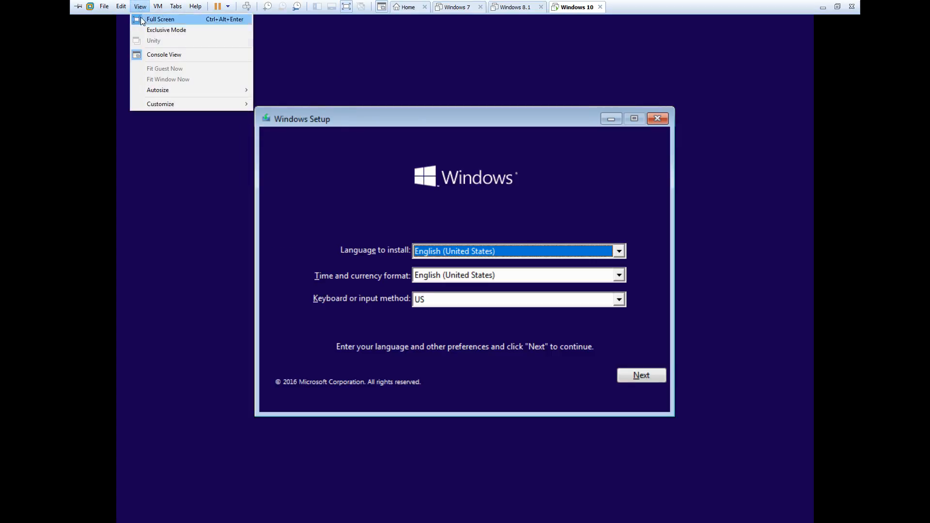
click(149, 30)
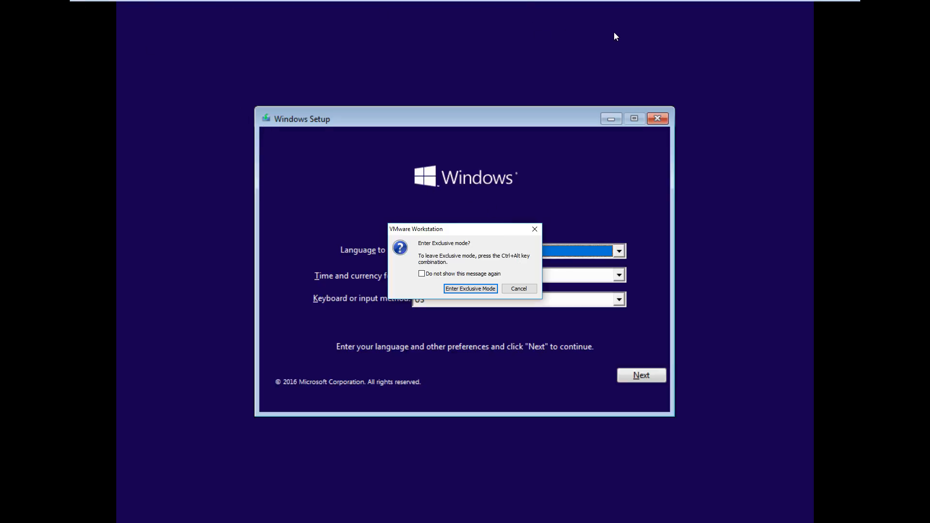
click(454, 291)
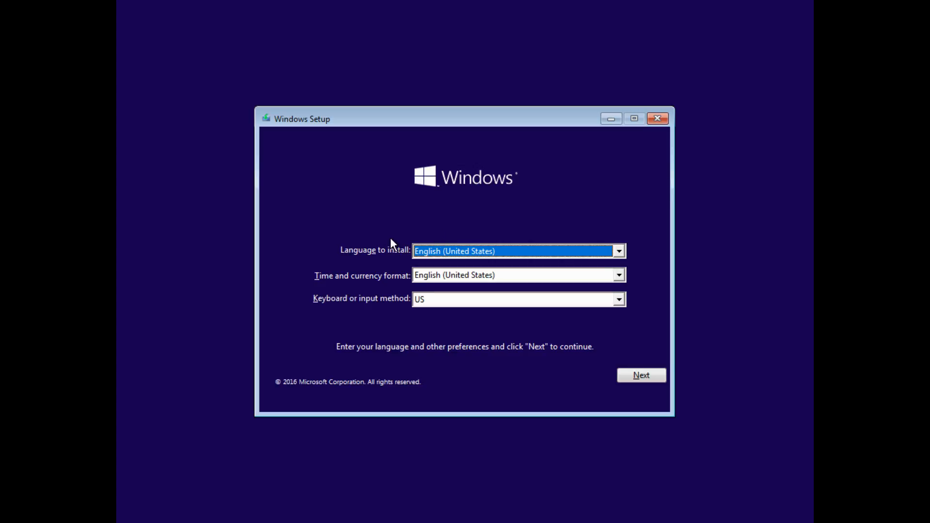
Step: Review the language, time and currency format, and keyboard options, keeping English (United States) and US
click(415, 255)
click(426, 265)
click(431, 255)
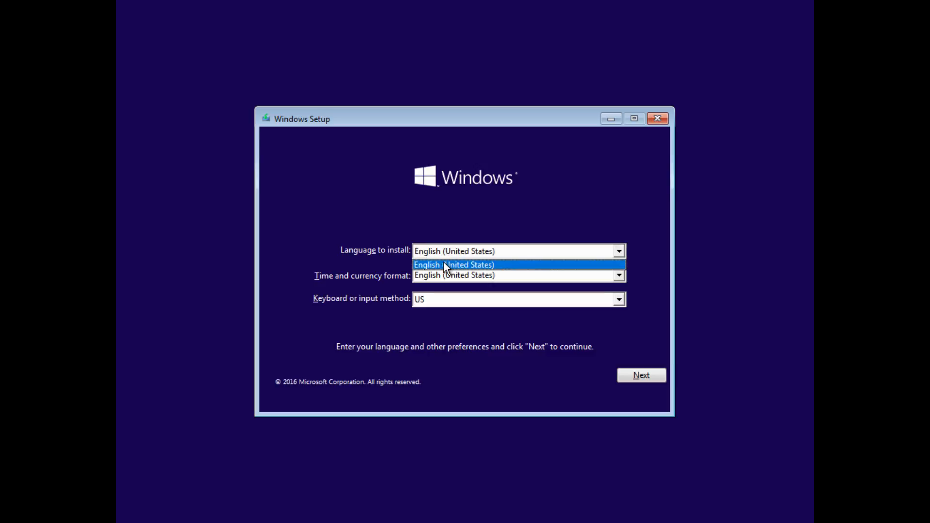
click(445, 254)
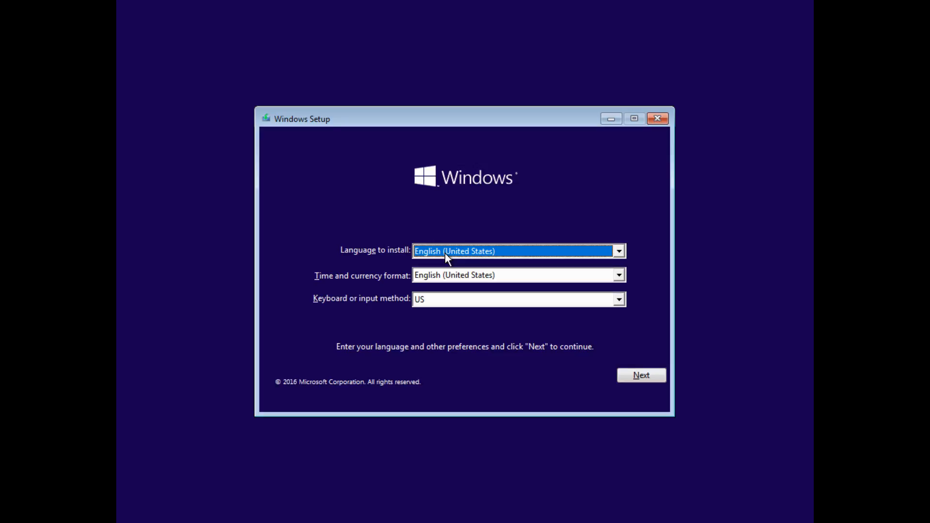
click(444, 252)
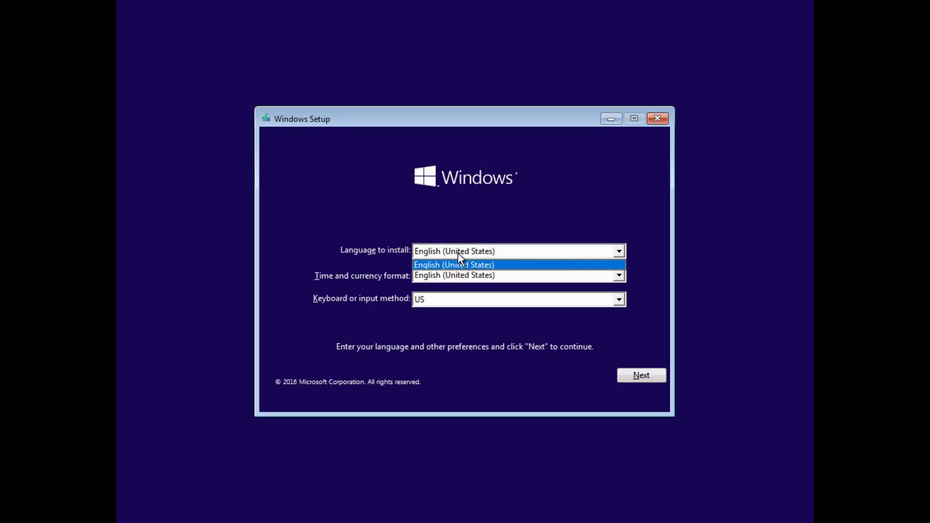
click(458, 254)
click(430, 274)
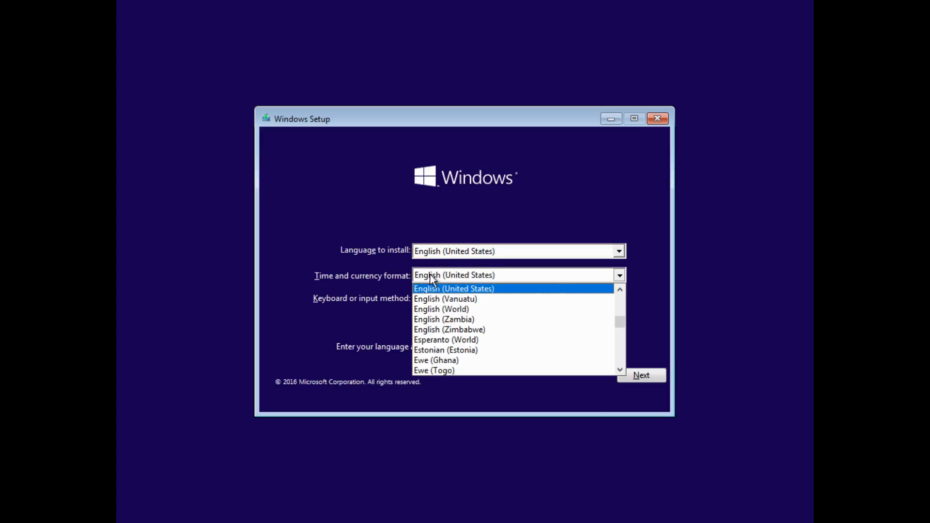
click(427, 289)
click(417, 299)
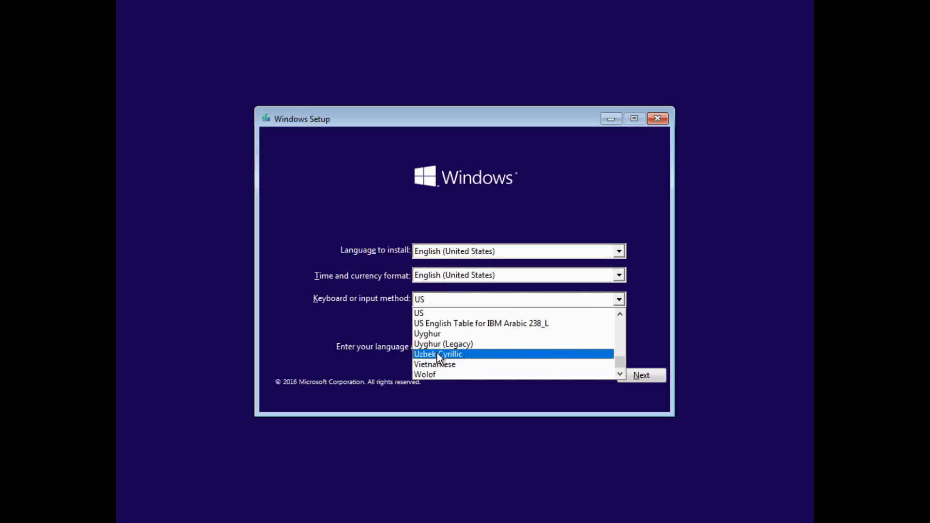
click(285, 294)
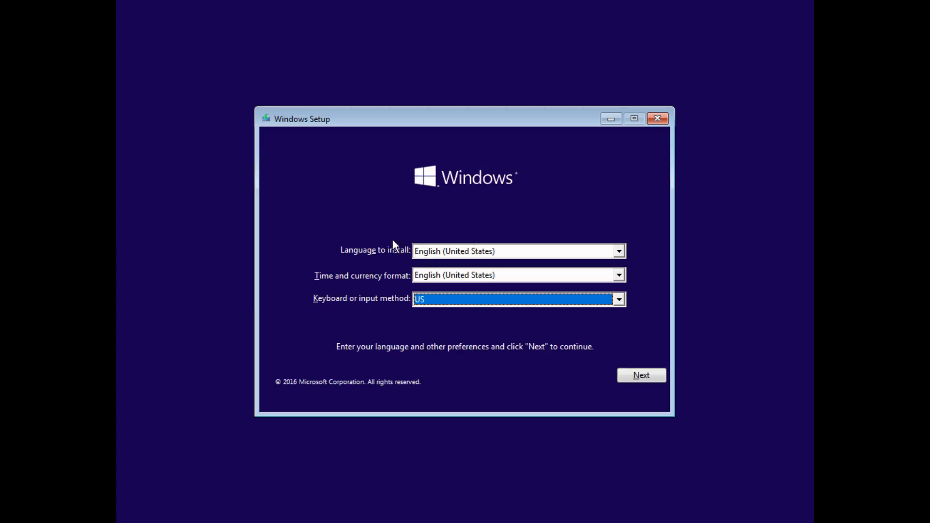
click(429, 248)
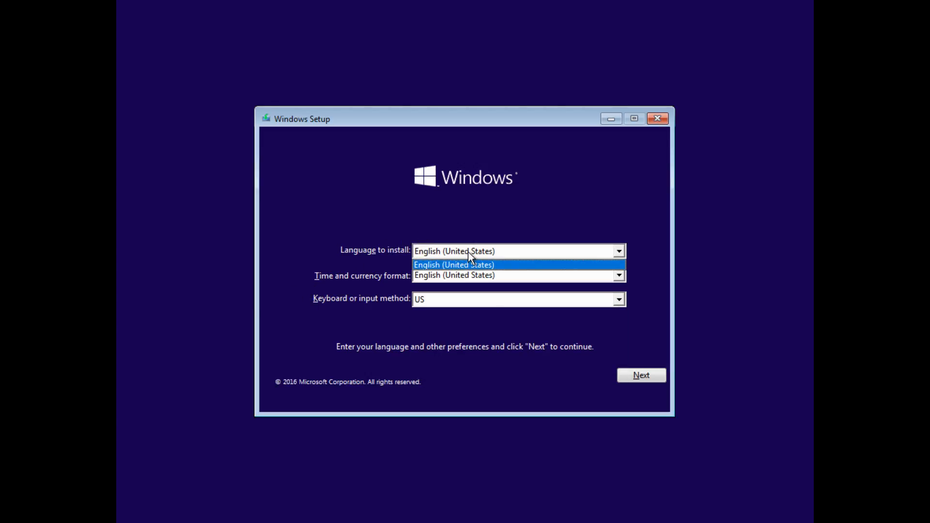
click(556, 253)
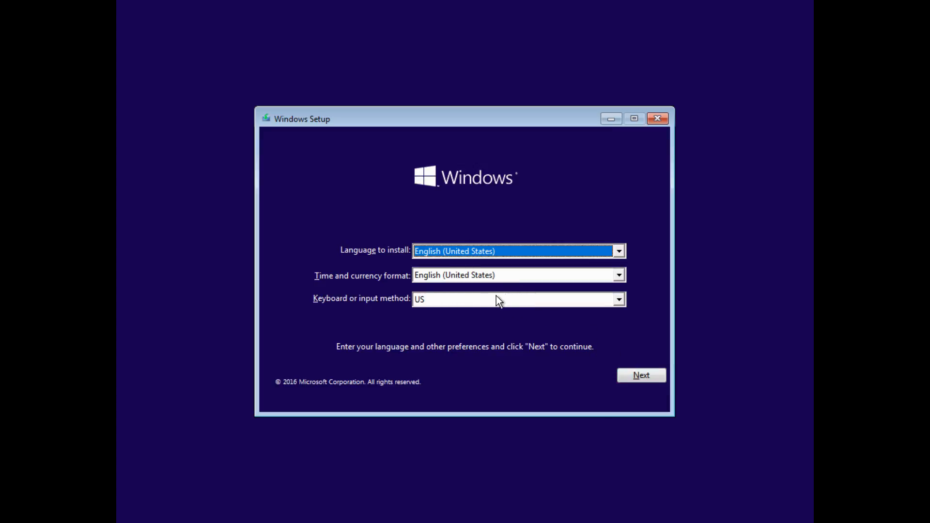
Step: Continue Windows Setup, start Install now, and skip entering a product key
click(634, 377)
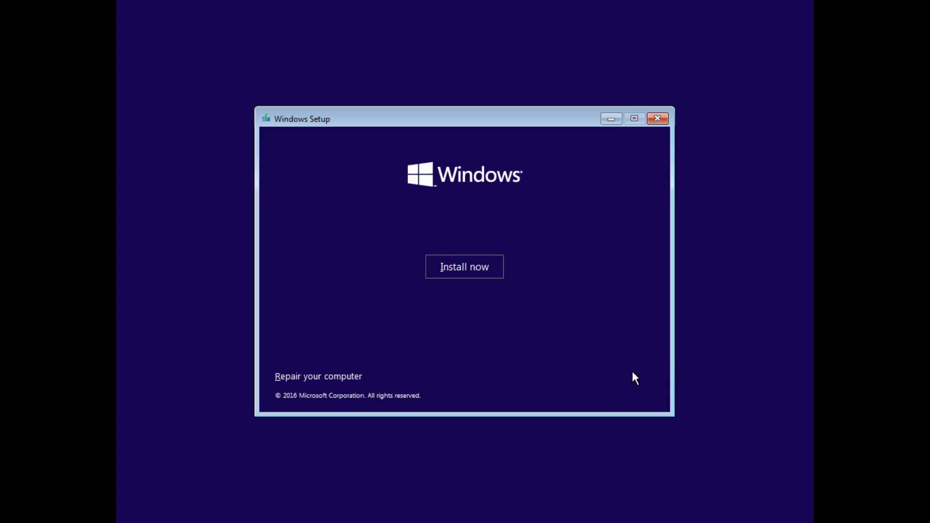
click(481, 272)
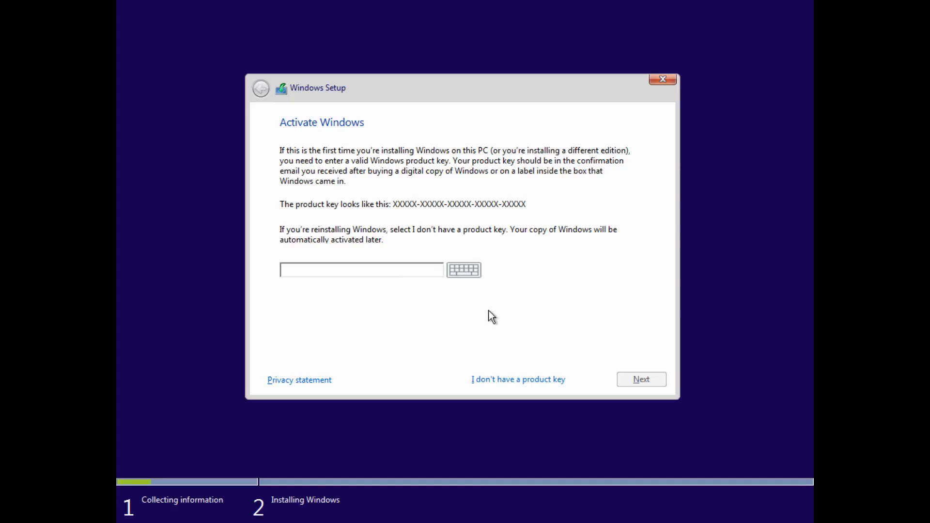
click(505, 376)
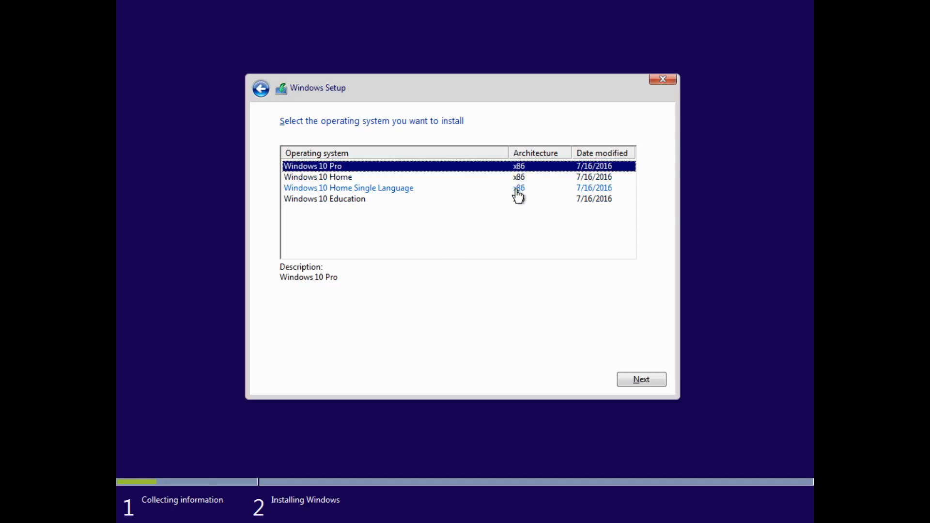
Step: Choose Windows 10 Pro as the edition to install and accept the license terms
click(625, 376)
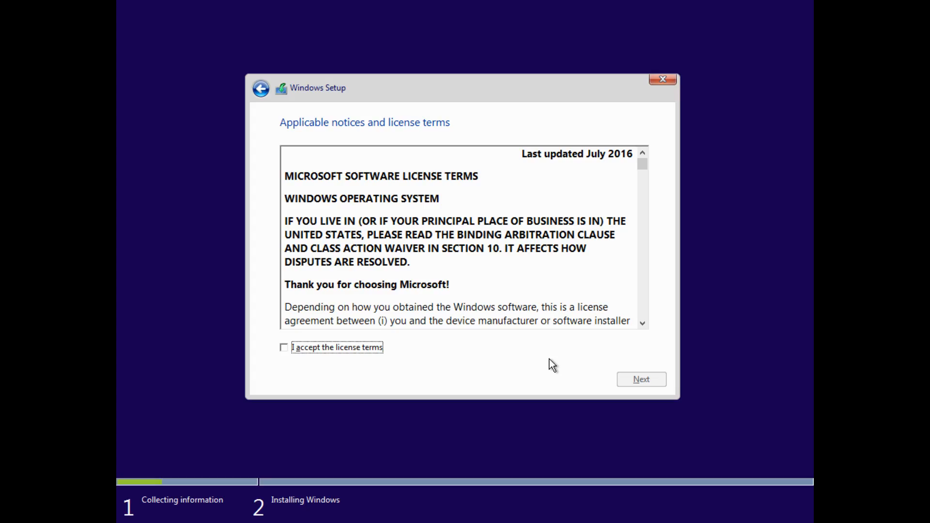
click(374, 350)
click(643, 381)
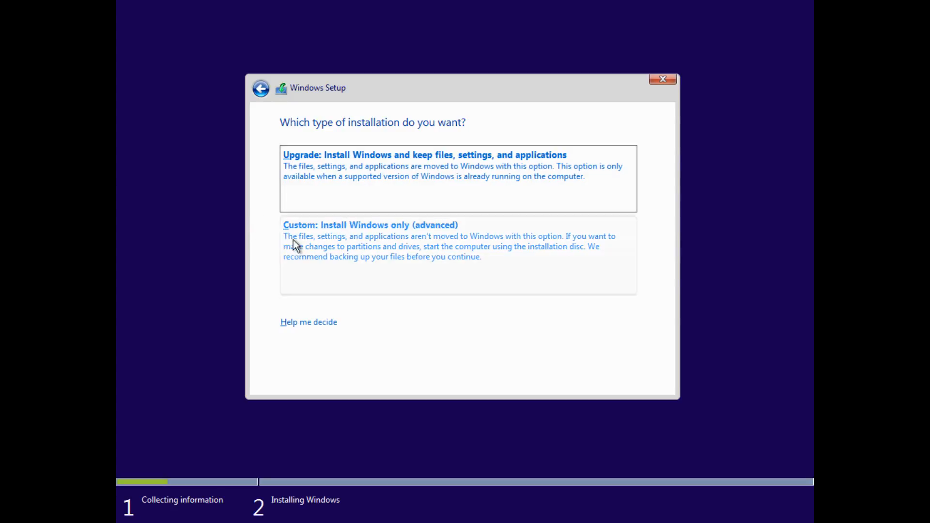
Step: Choose the custom installation and create a new 131072 MB partition on the unallocated drive
click(338, 249)
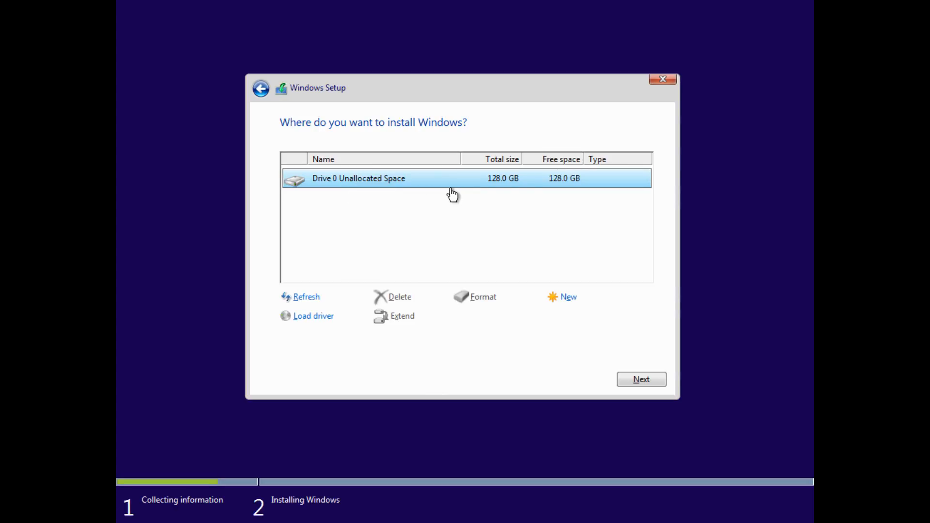
click(558, 297)
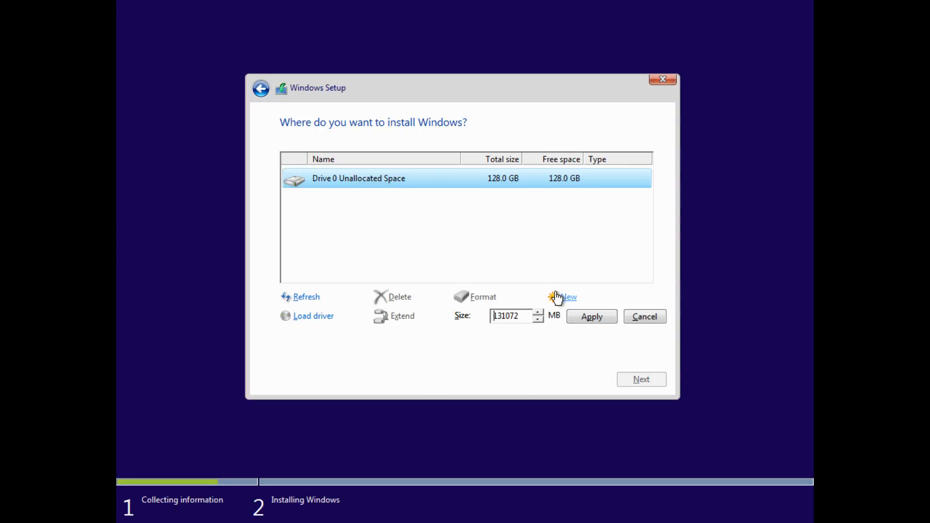
click(591, 316)
click(546, 320)
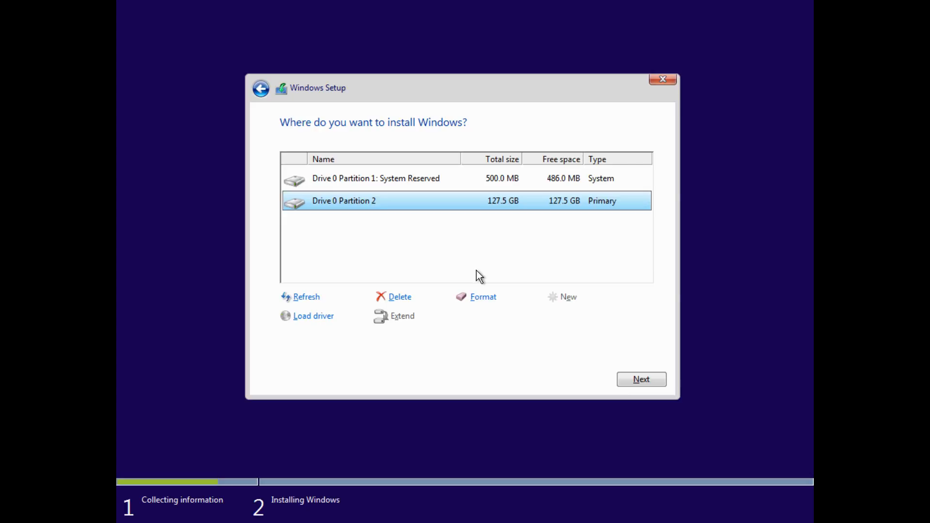
Step: Delete both the System Reserved partition and the primary partition on Drive 0, confirming each deletion
click(498, 181)
click(494, 201)
click(495, 189)
click(490, 199)
click(490, 187)
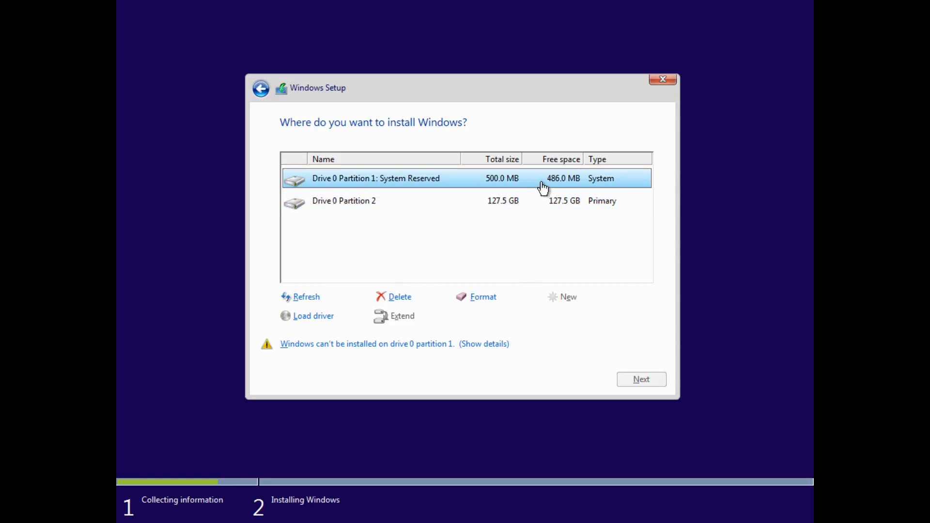
click(407, 298)
click(557, 317)
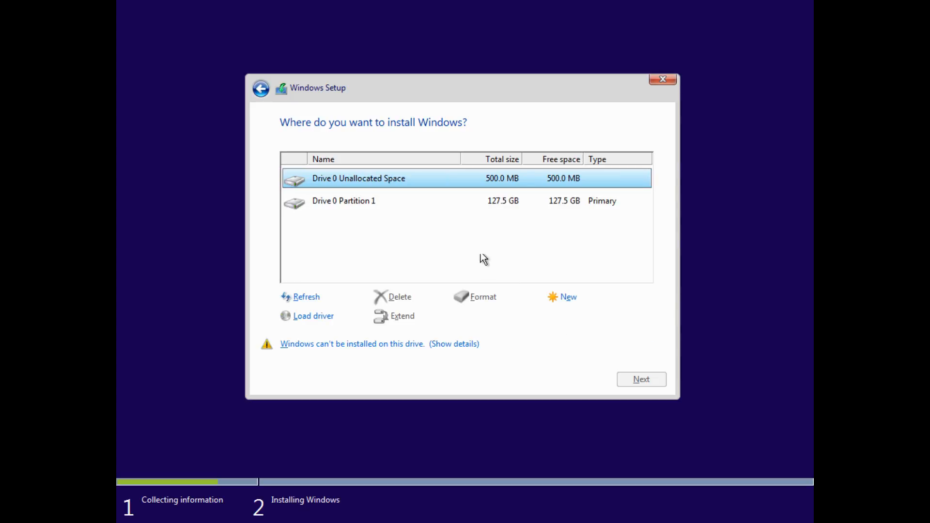
click(468, 203)
click(419, 297)
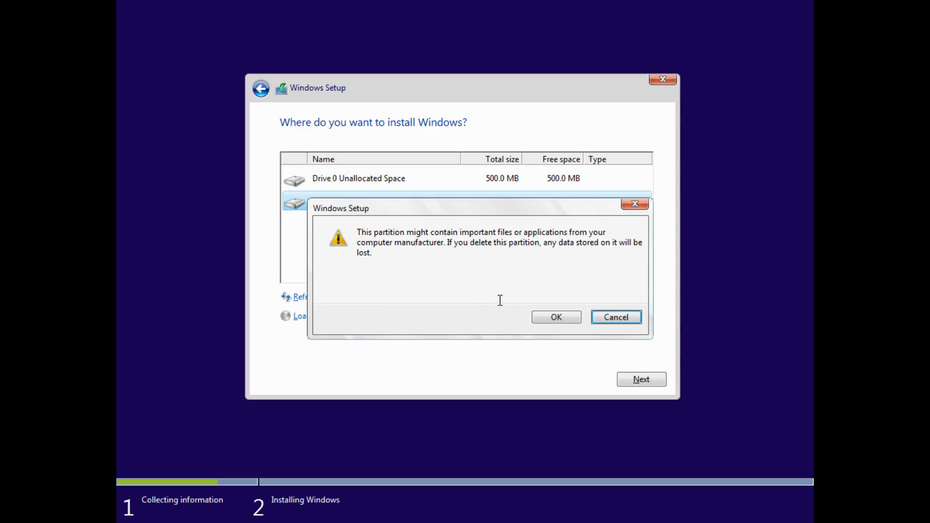
click(545, 316)
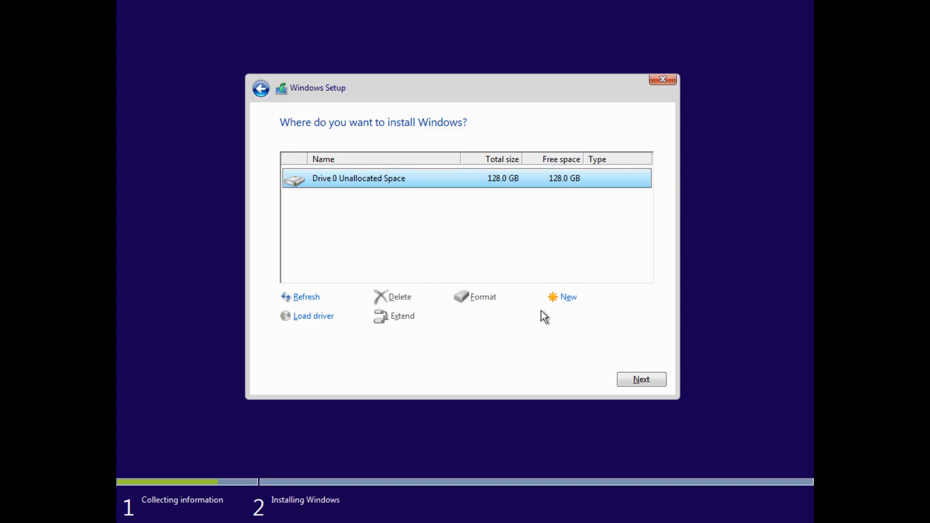
Step: Create a new 131070 MB partition on the unallocated space and start installing Windows onto it
click(563, 298)
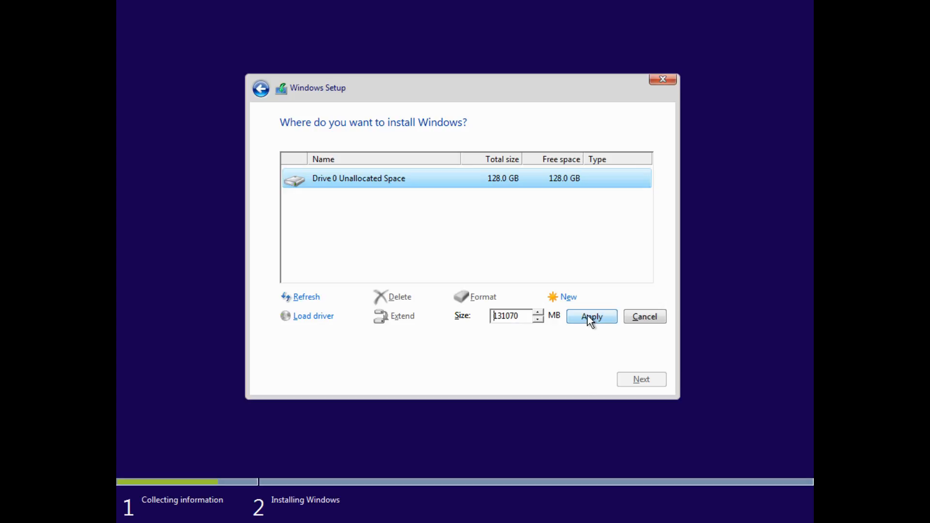
click(590, 321)
click(572, 315)
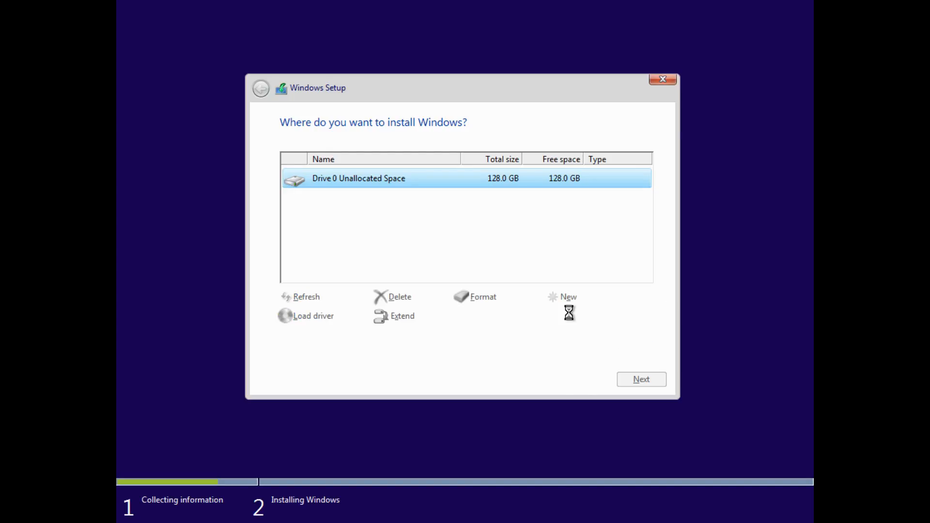
click(641, 379)
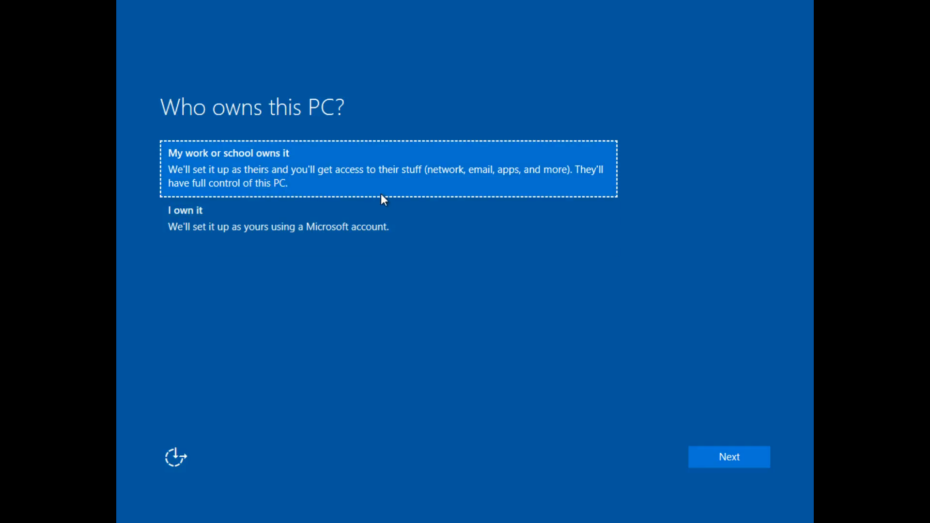
Step: Set the PC up as personally owned and skip signing in with a Microsoft account
click(386, 221)
click(714, 458)
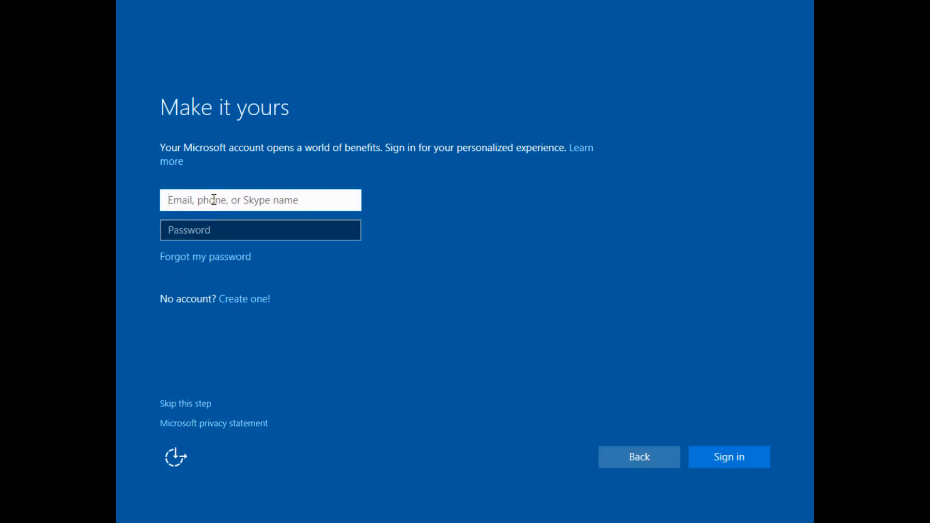
click(183, 406)
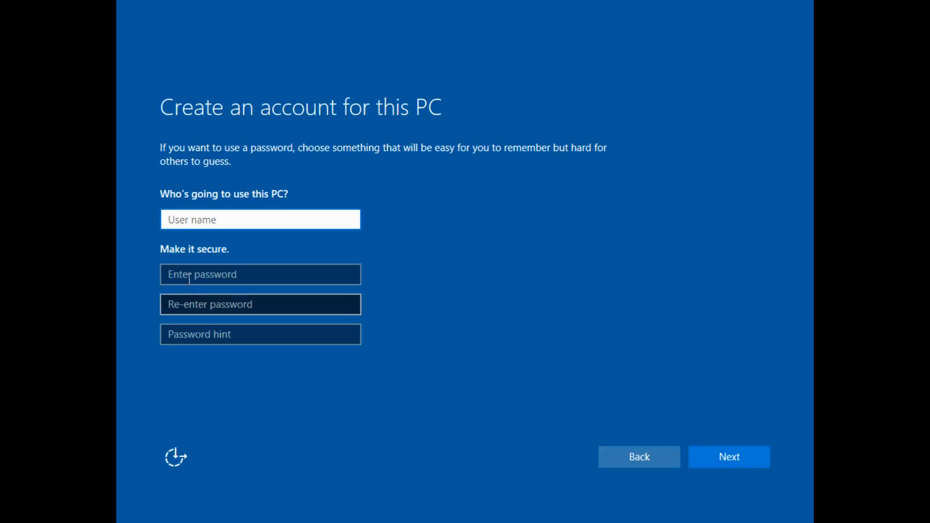
Step: Create a local account with the user's name and no password, then decline Cortana
text(Alex)
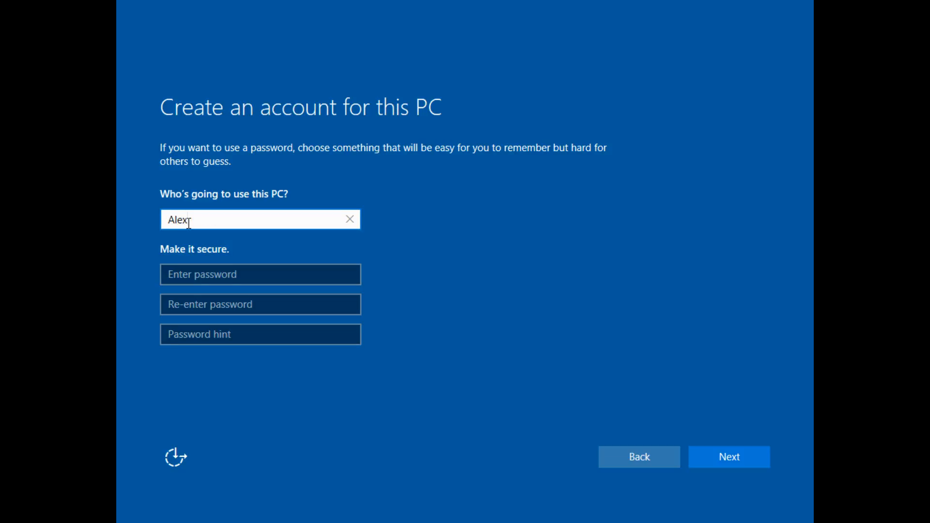
click(256, 273)
click(256, 306)
click(253, 331)
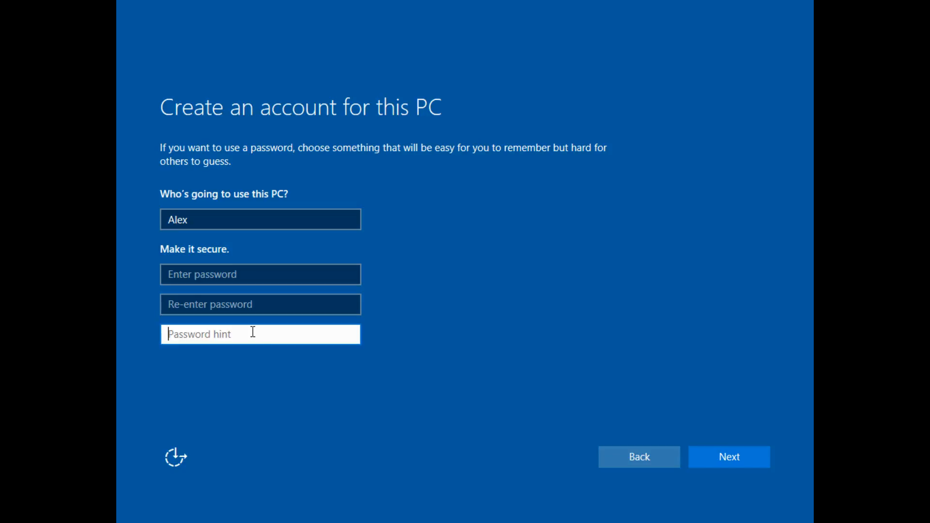
click(324, 384)
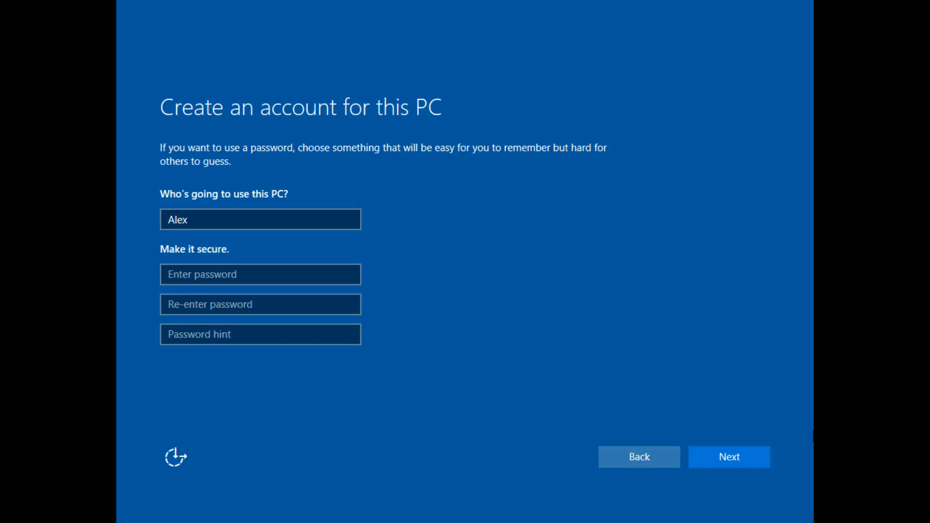
click(764, 463)
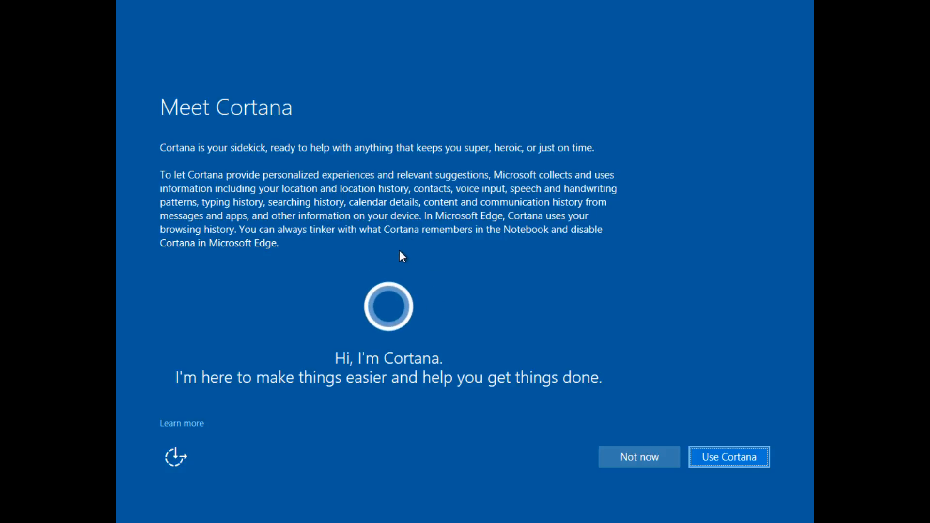
click(614, 456)
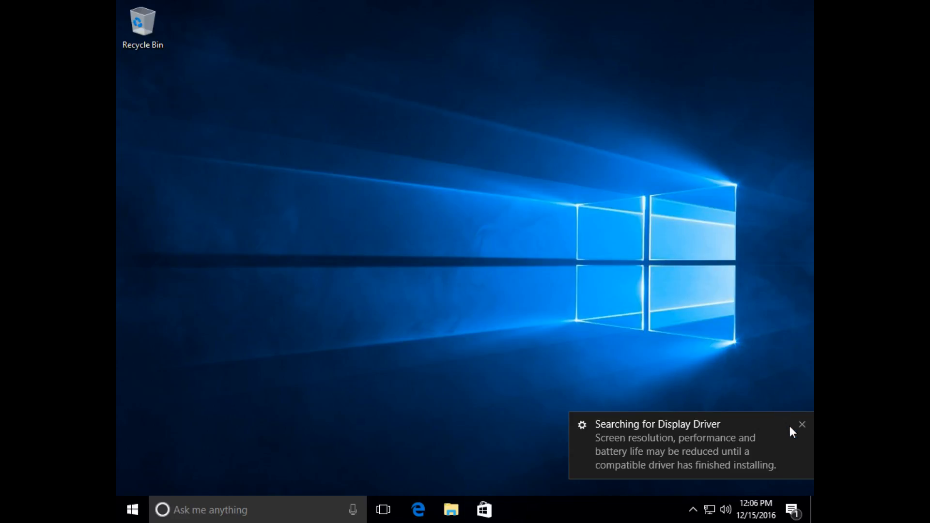
Step: Dismiss the display driver notification and start the VMware Tools installation for this virtual machine
click(800, 425)
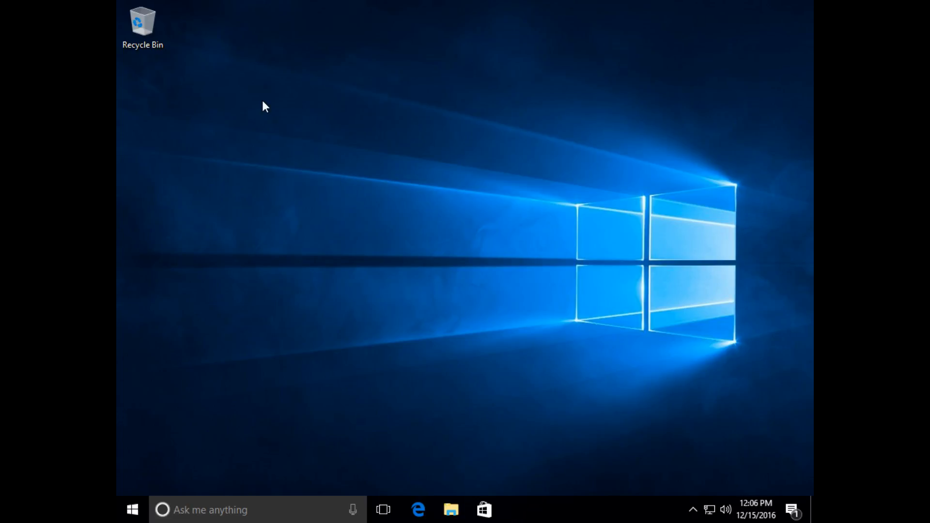
key(ctrl+alt)
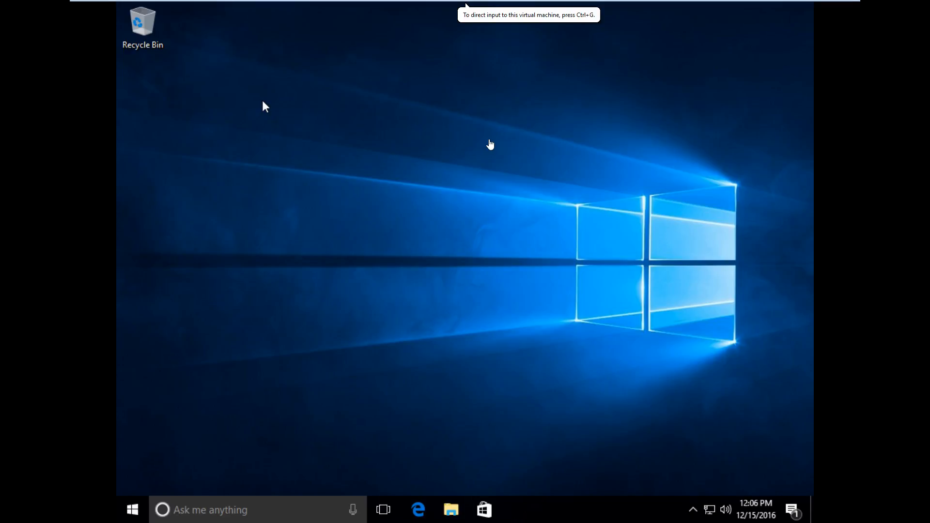
mouse_move(495, 4)
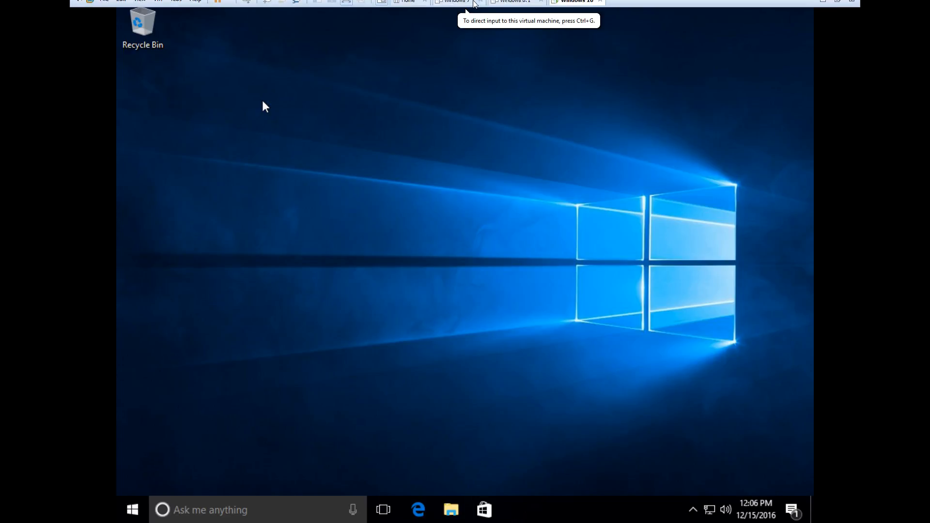
click(158, 7)
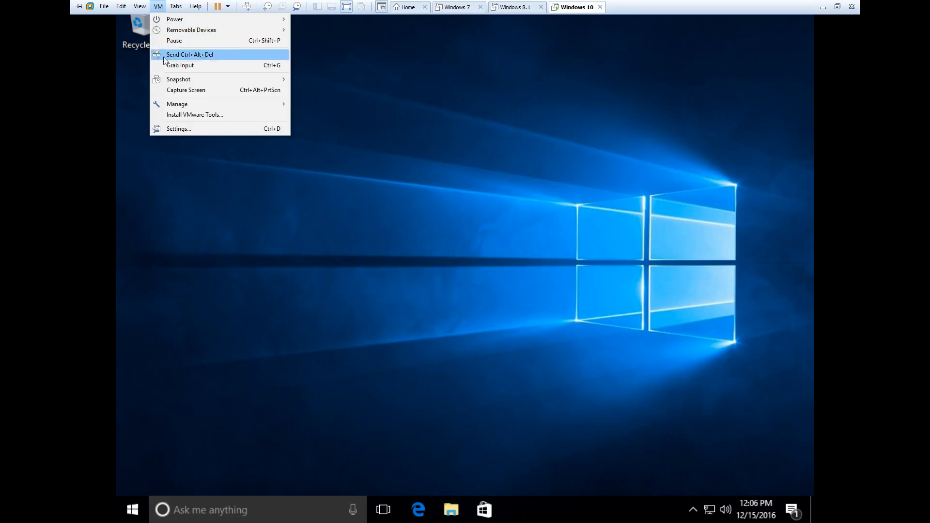
click(186, 116)
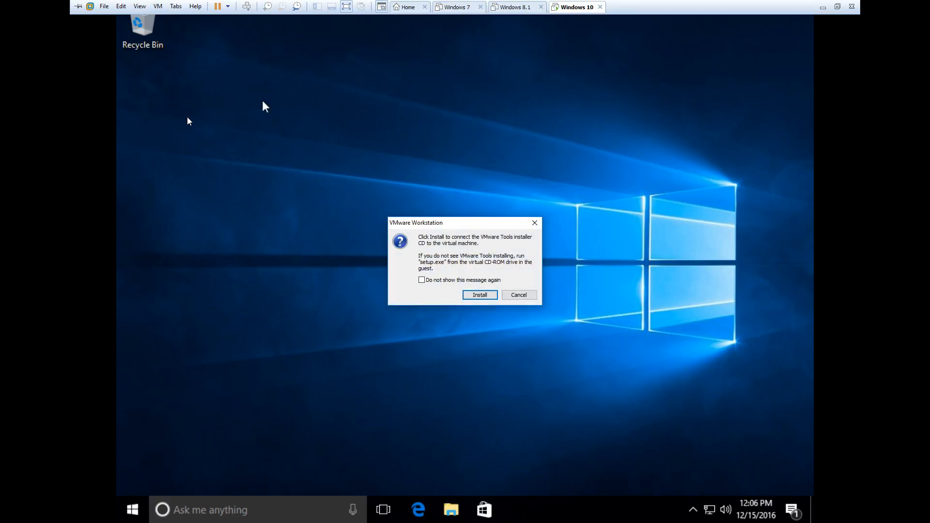
click(467, 296)
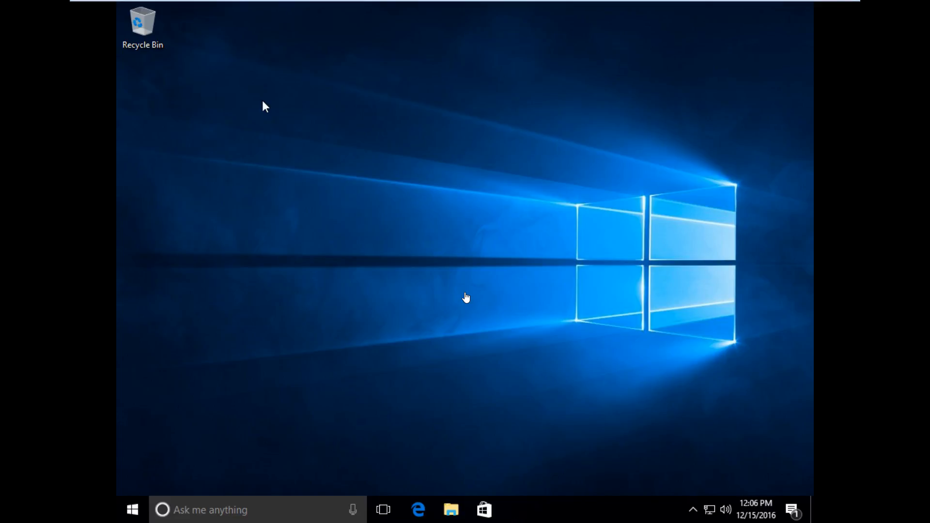
Step: Run setup.exe from the VMware Tools disc in the guest and allow it to make changes
click(262, 100)
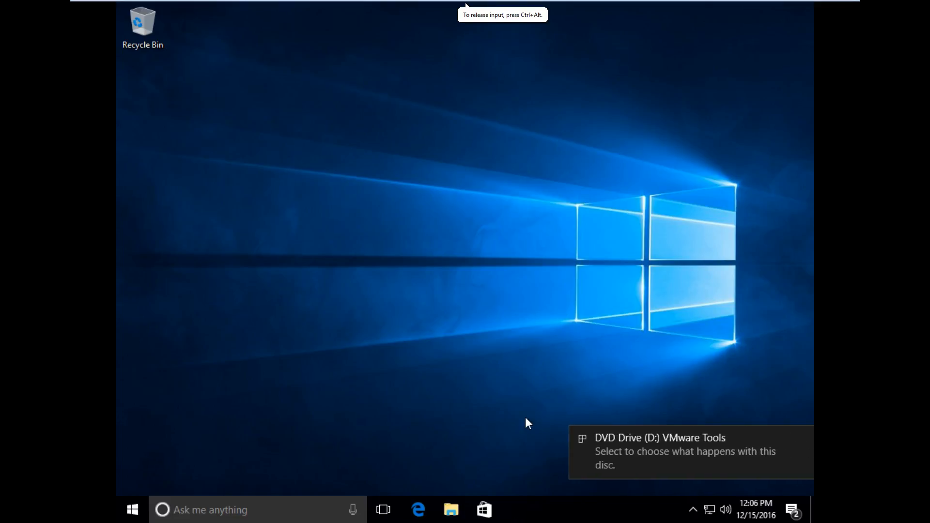
click(641, 443)
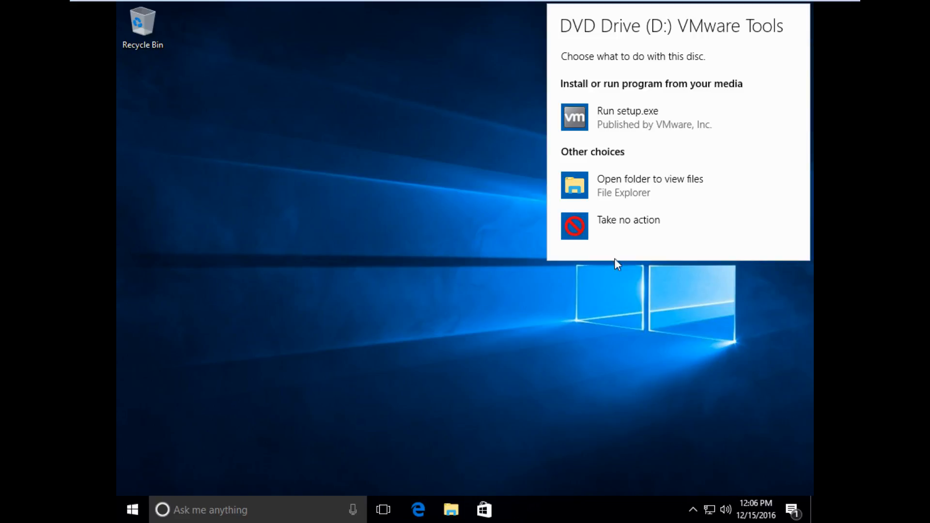
click(610, 120)
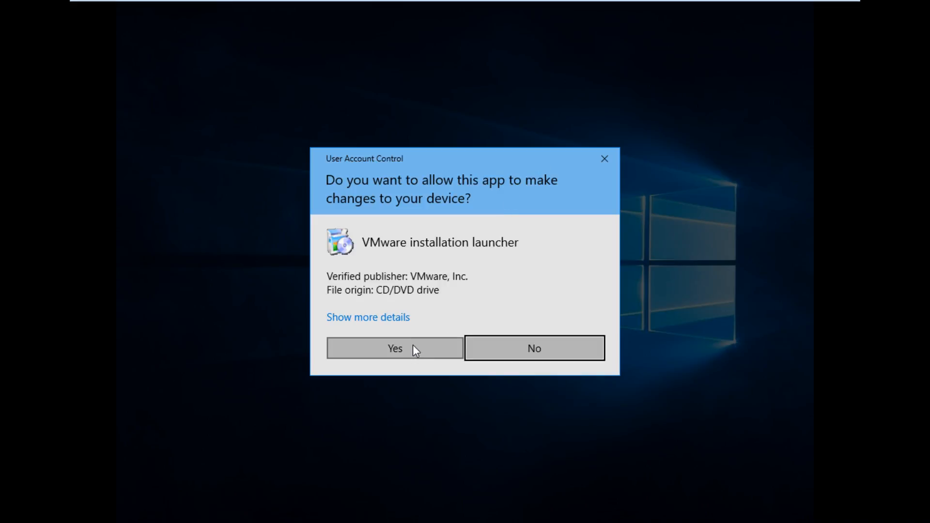
click(412, 347)
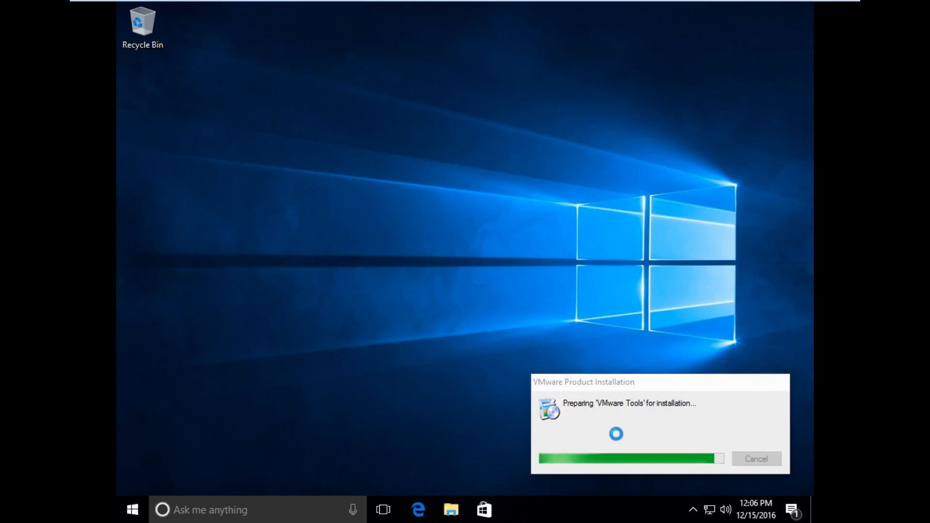
click(548, 364)
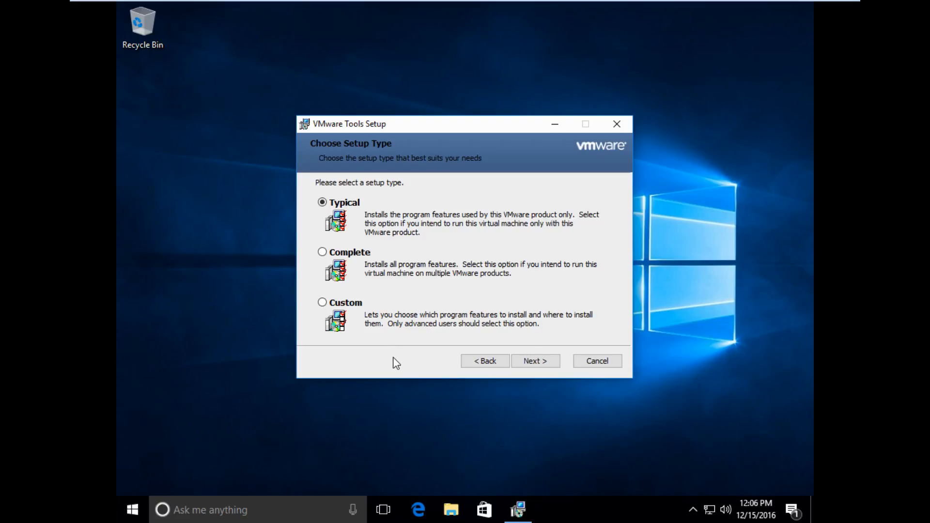
Step: Choose the Complete setup type and proceed with the VMware Tools installation
click(351, 252)
click(540, 364)
click(539, 365)
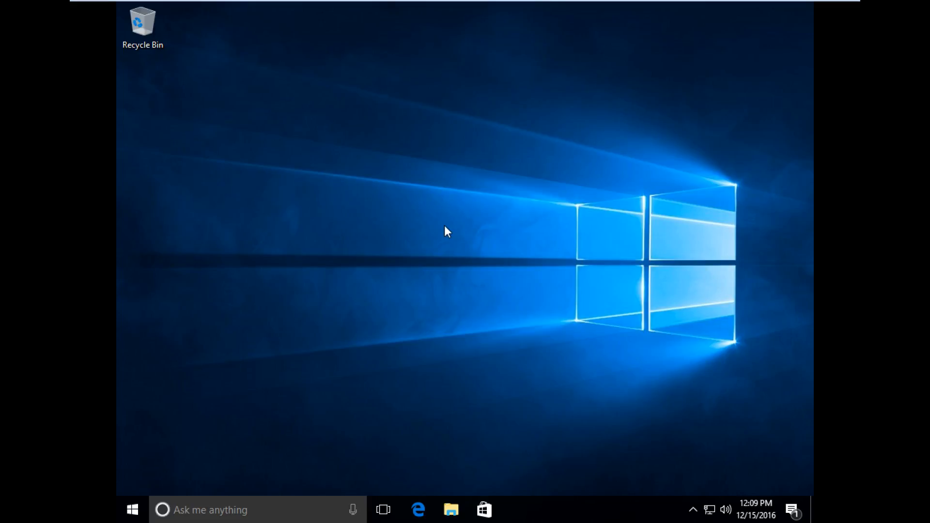
Step: Set the guest display resolution to 1920 × 1080 in the advanced display settings, apply it and keep the changes
right_click(384, 167)
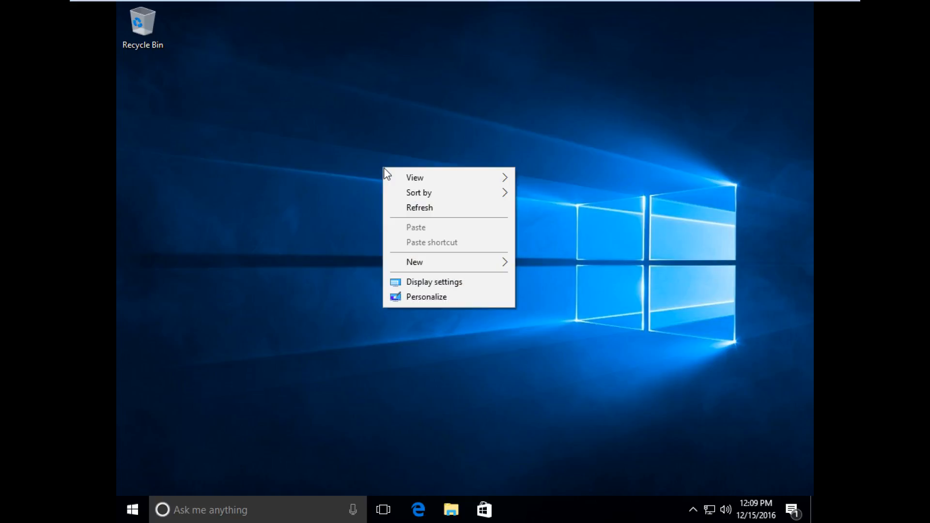
click(422, 286)
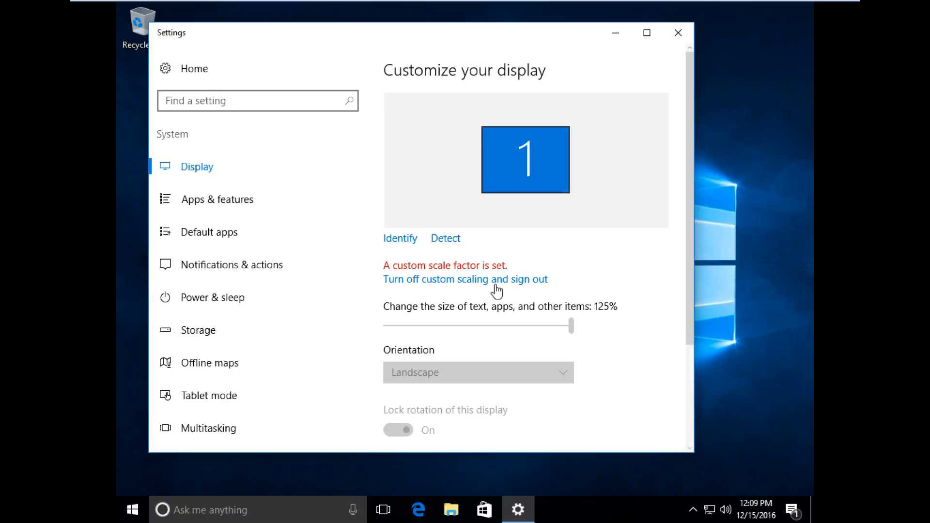
scroll(505, 292, down, 3)
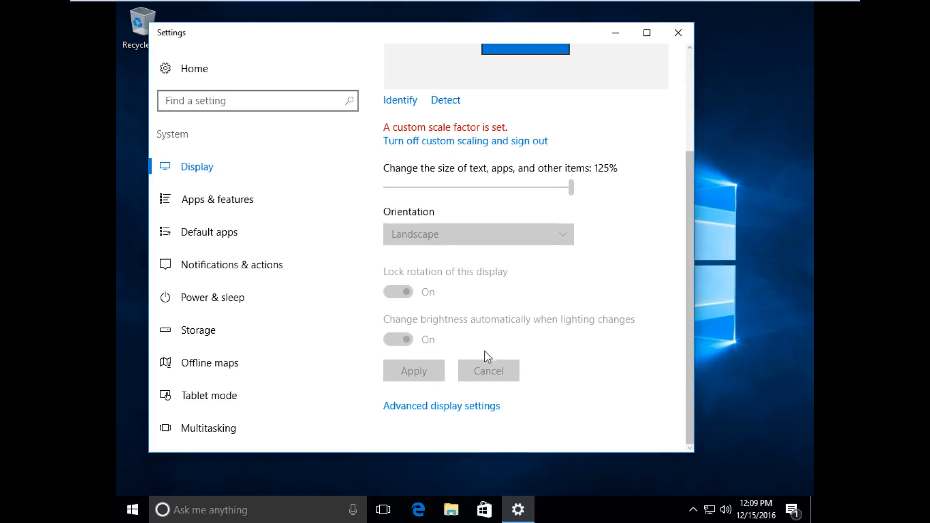
click(456, 408)
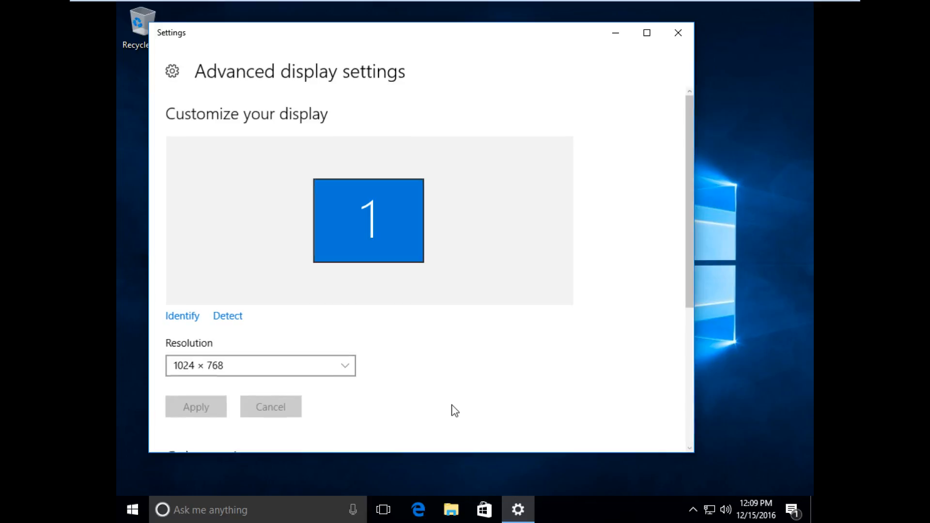
click(301, 368)
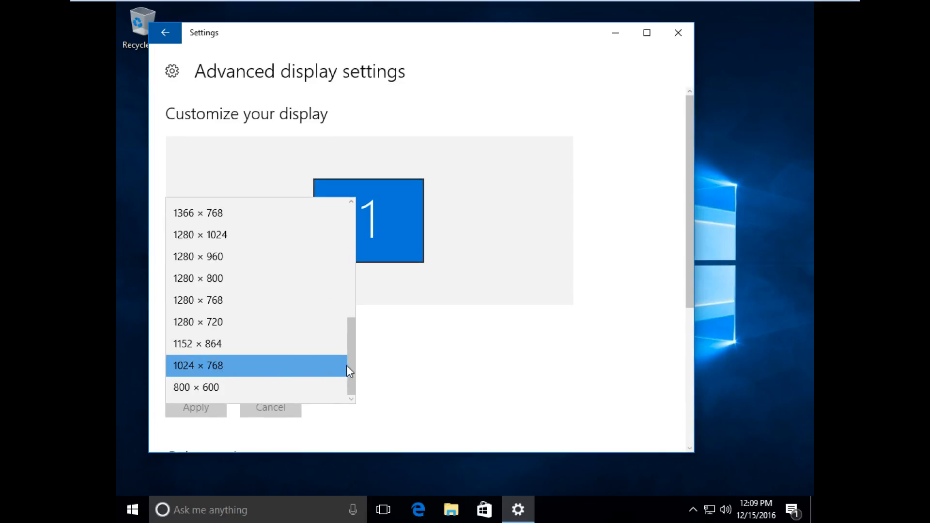
drag(350, 365, 335, 210)
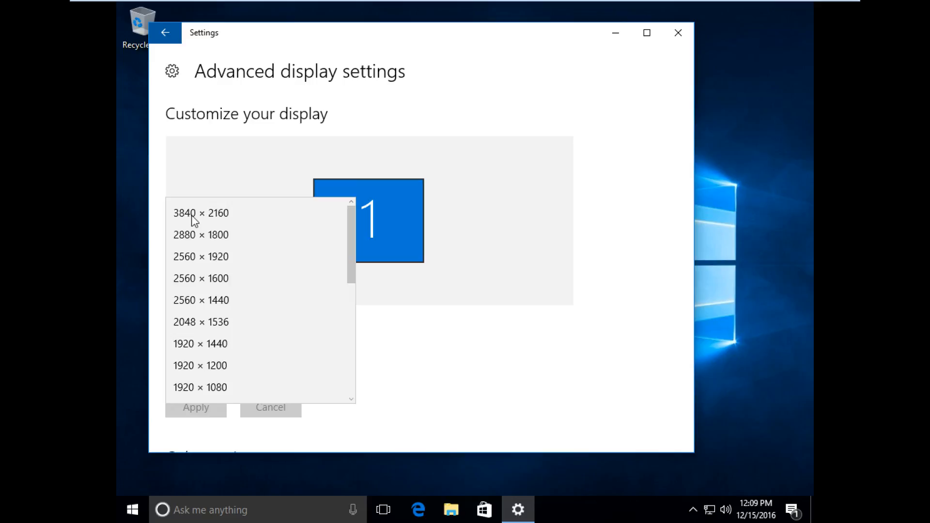
drag(350, 211, 349, 227)
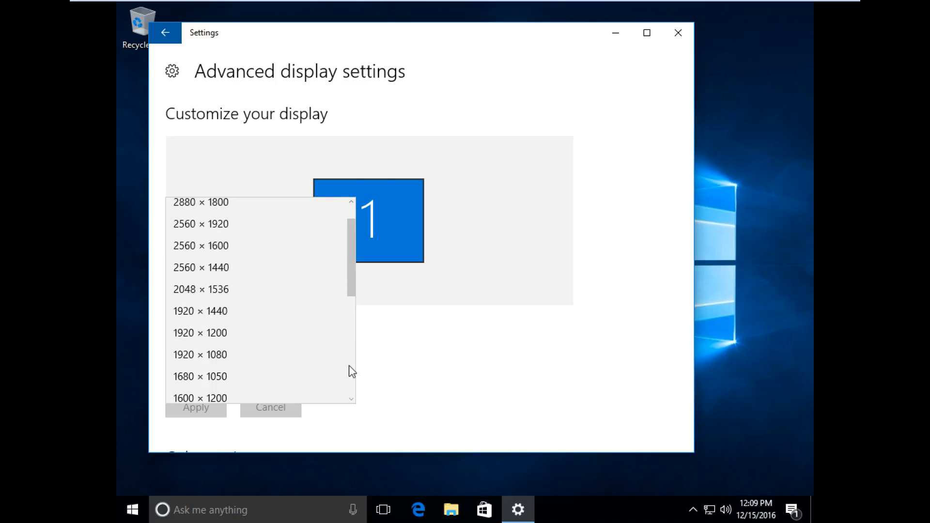
click(306, 367)
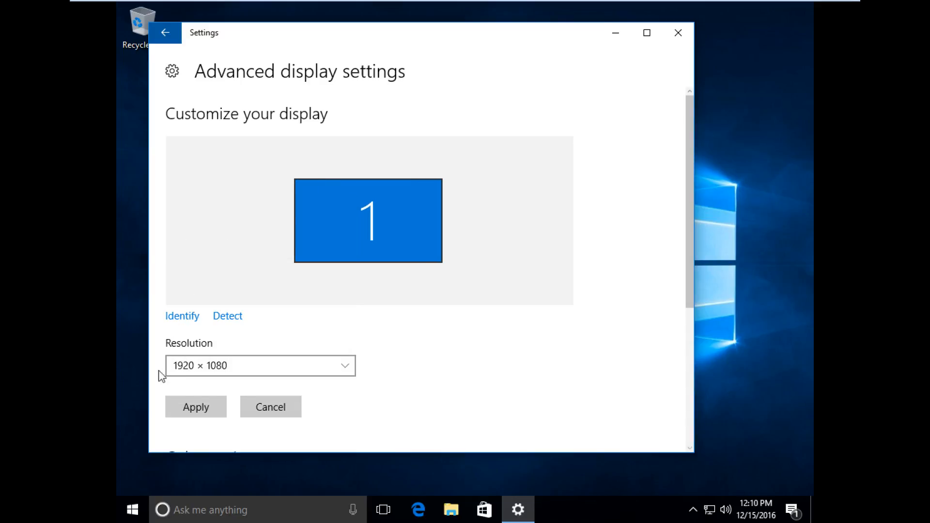
click(207, 406)
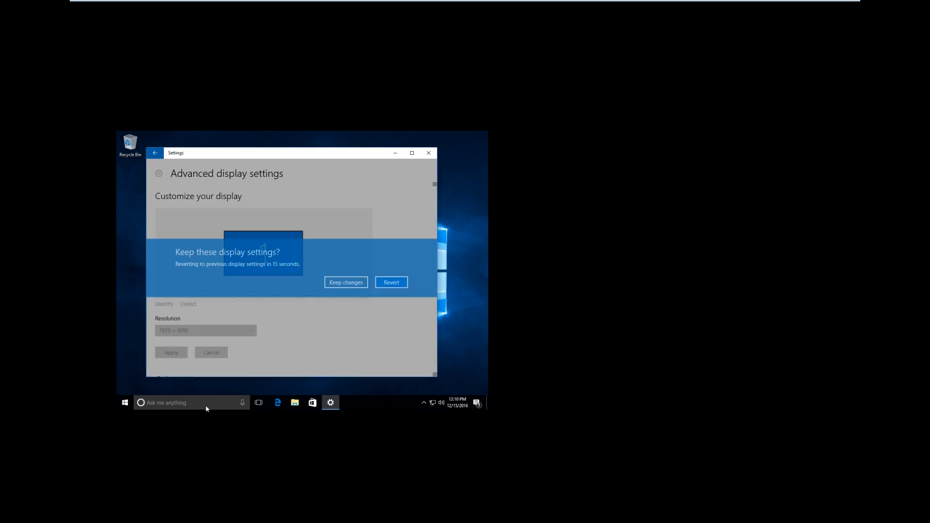
click(346, 283)
Step: Close the display settings and set the console view to autosize the guest display to the window
click(429, 158)
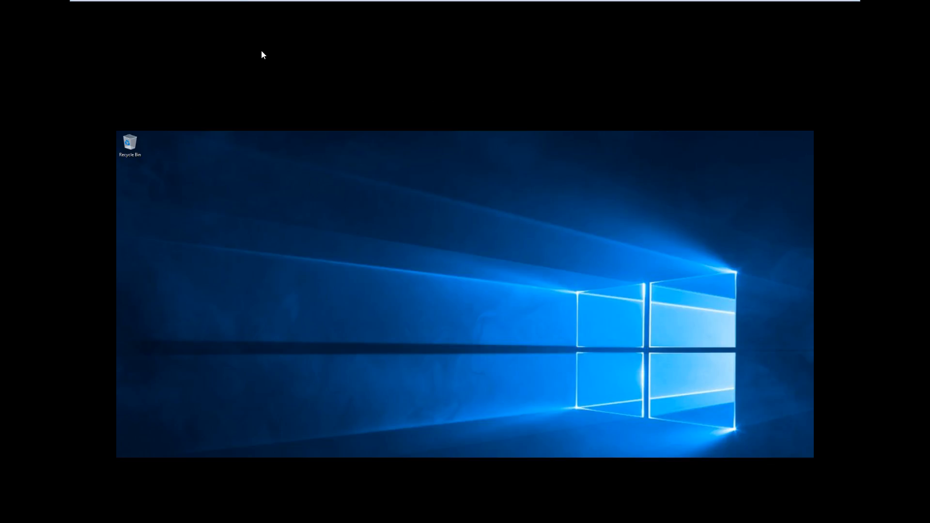
mouse_move(230, 2)
click(141, 7)
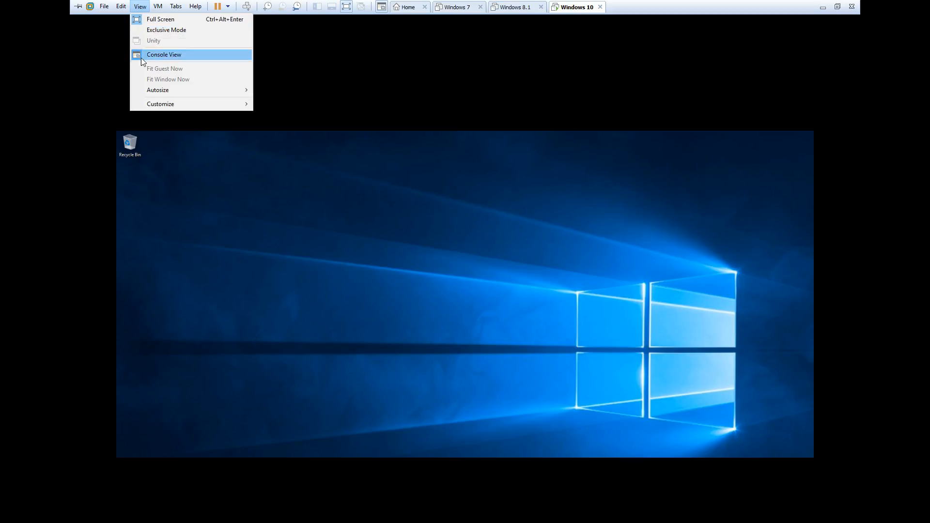
mouse_move(147, 90)
click(269, 91)
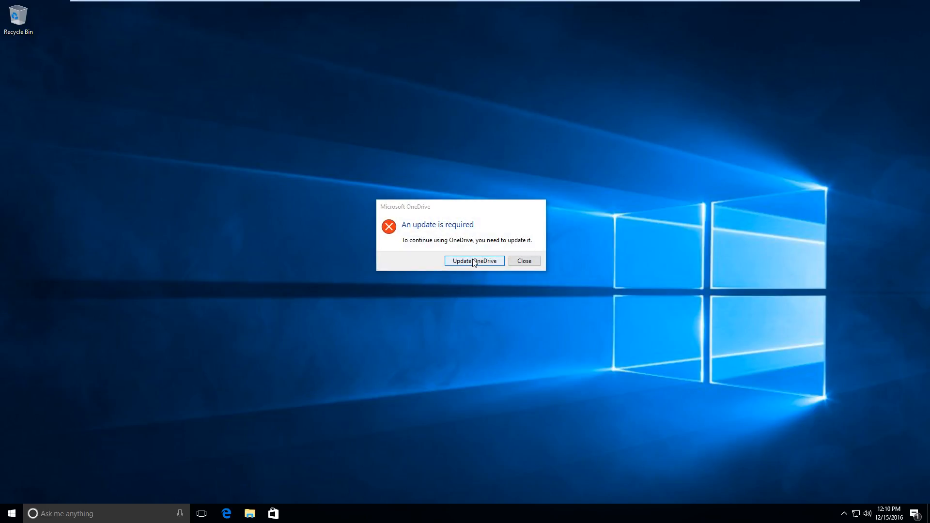
Step: Close the OneDrive update prompt and open the Activation page under Update & security settings
click(517, 262)
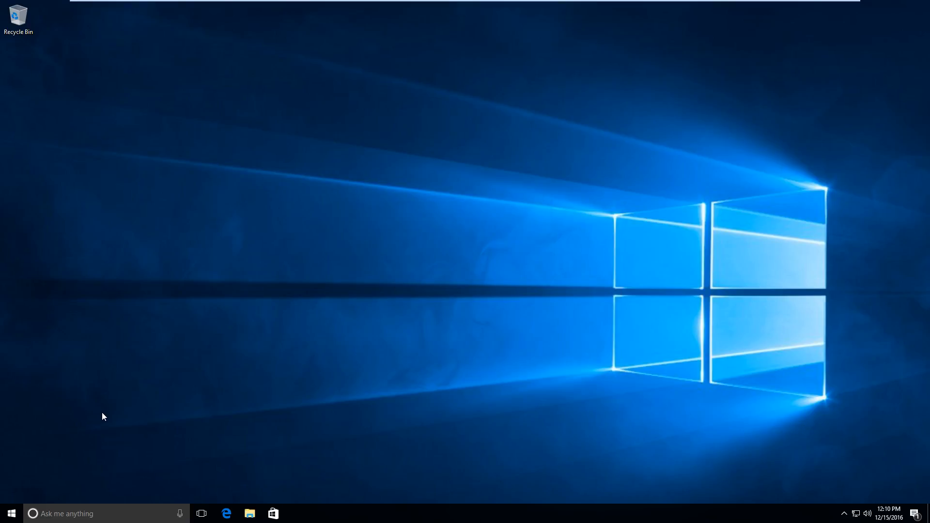
click(14, 515)
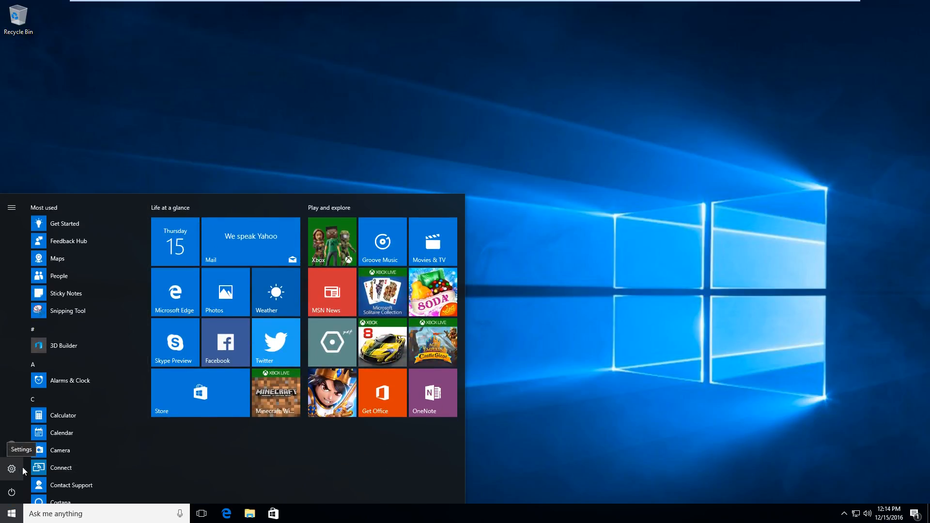
click(23, 469)
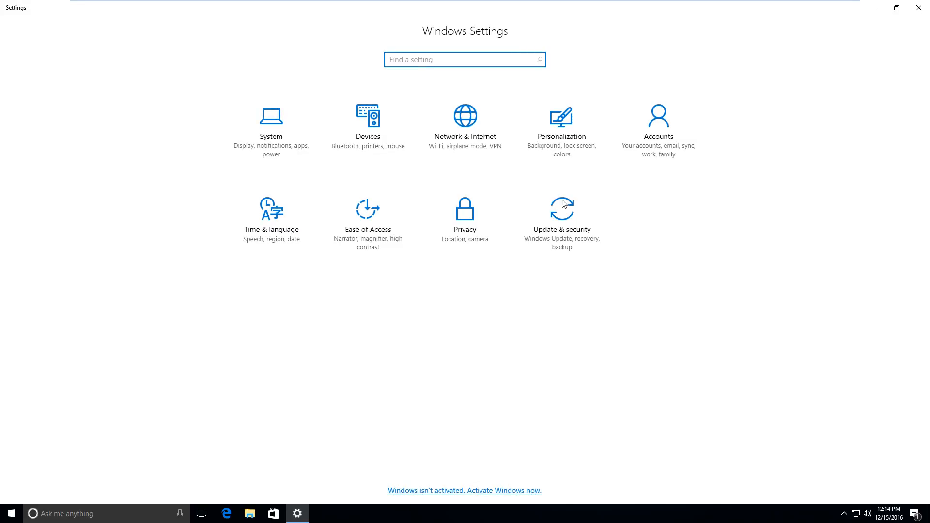
click(589, 230)
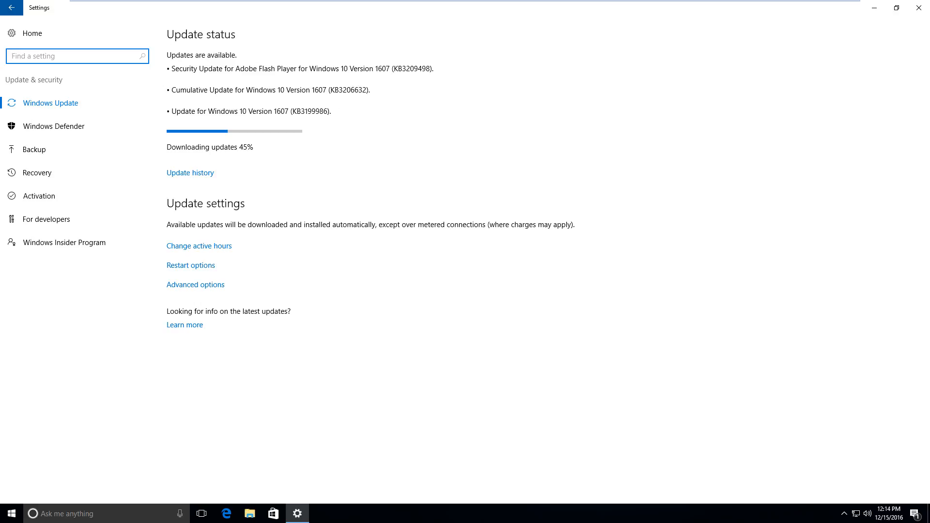
click(39, 194)
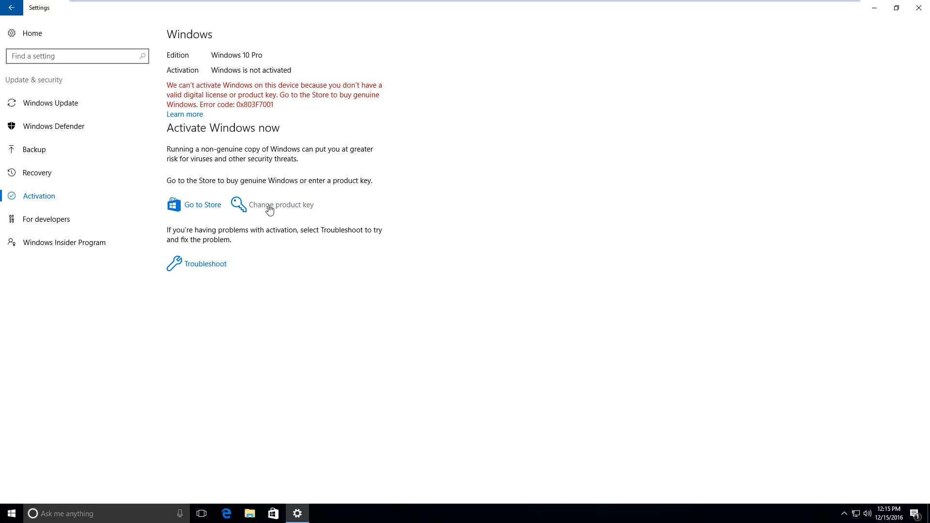
Step: Open the Store's Get genuine Windows page, scroll through it, and close the Store
click(209, 207)
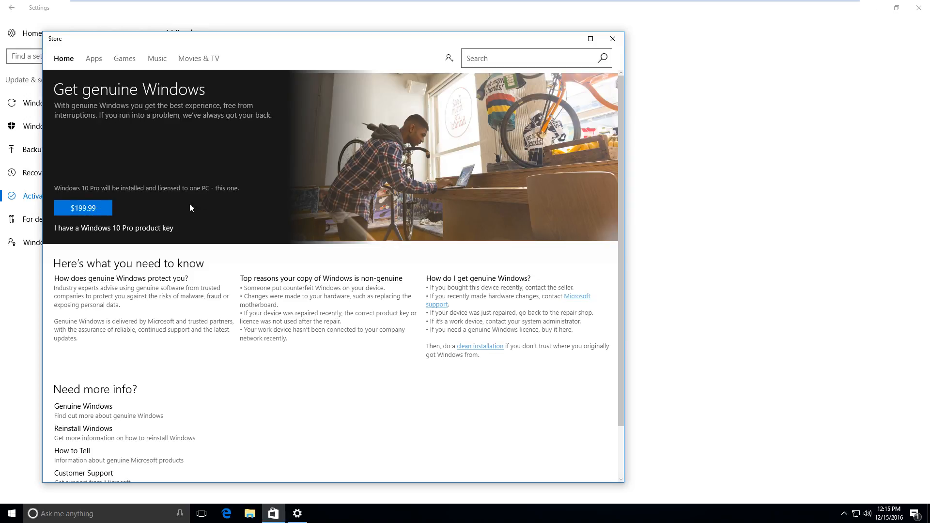
scroll(146, 229, down, 2)
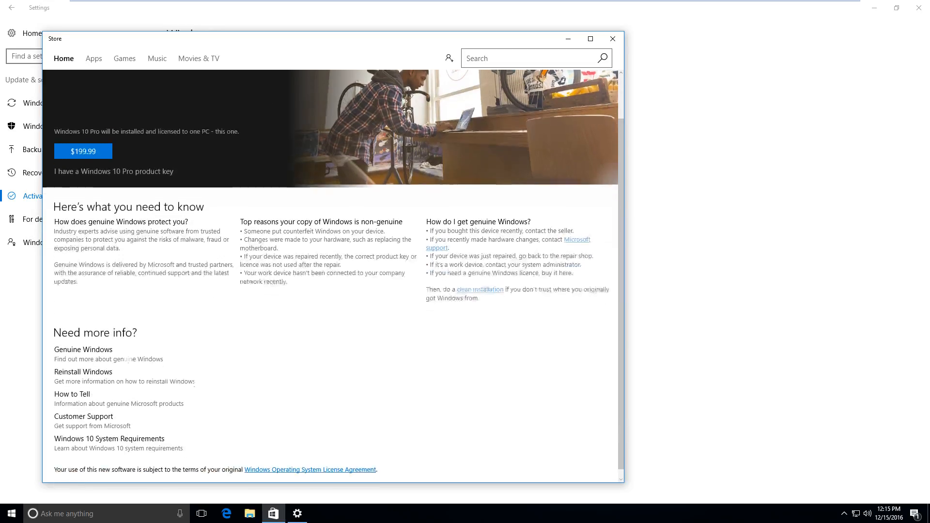
scroll(145, 228, up, 2)
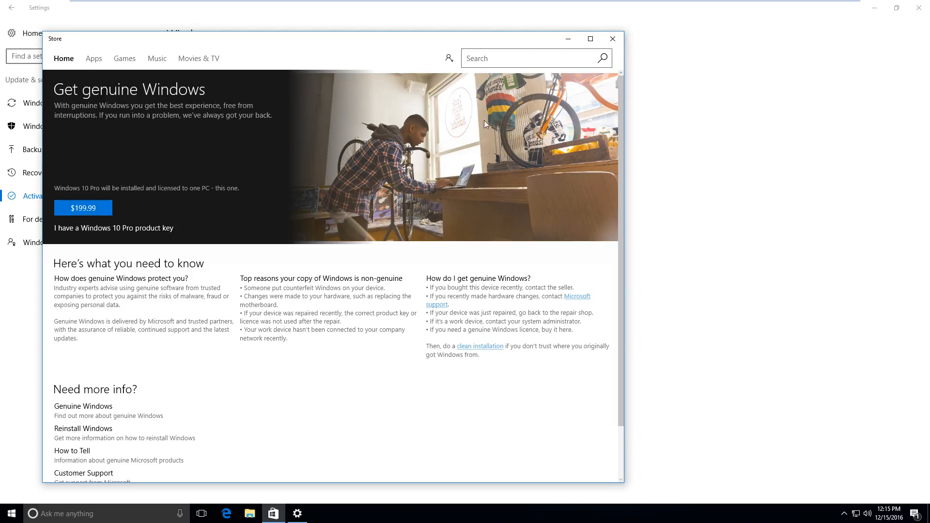
click(613, 38)
Step: Try changing the product key by pasting a Windows product key into the field, then cancel the dialog
click(294, 207)
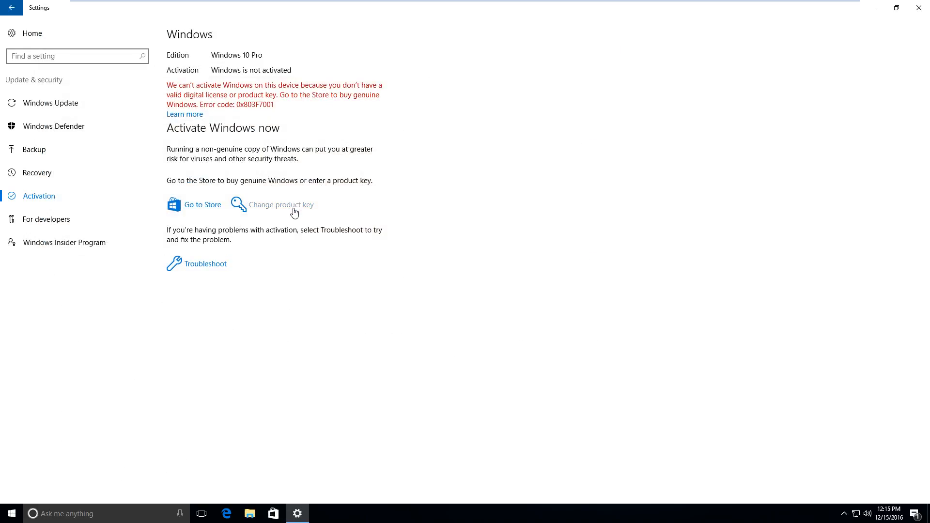
click(417, 319)
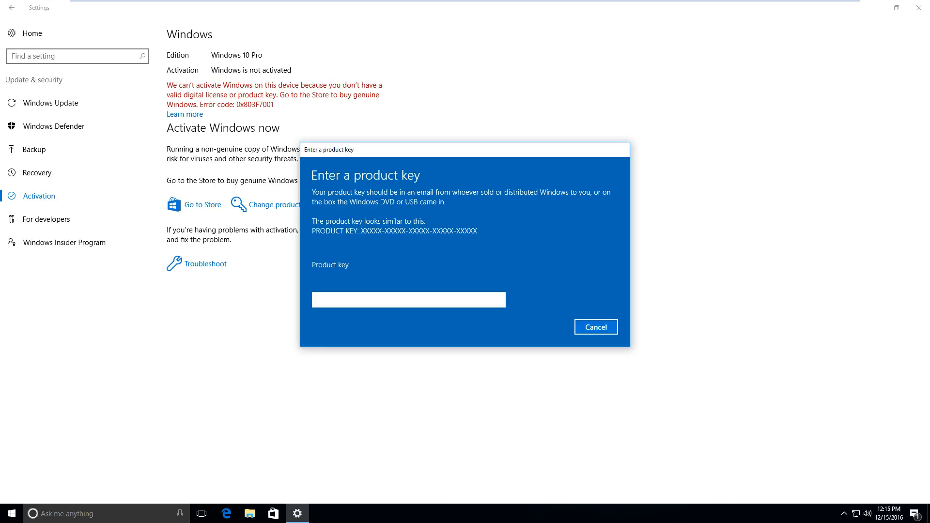
key(ctrl+v)
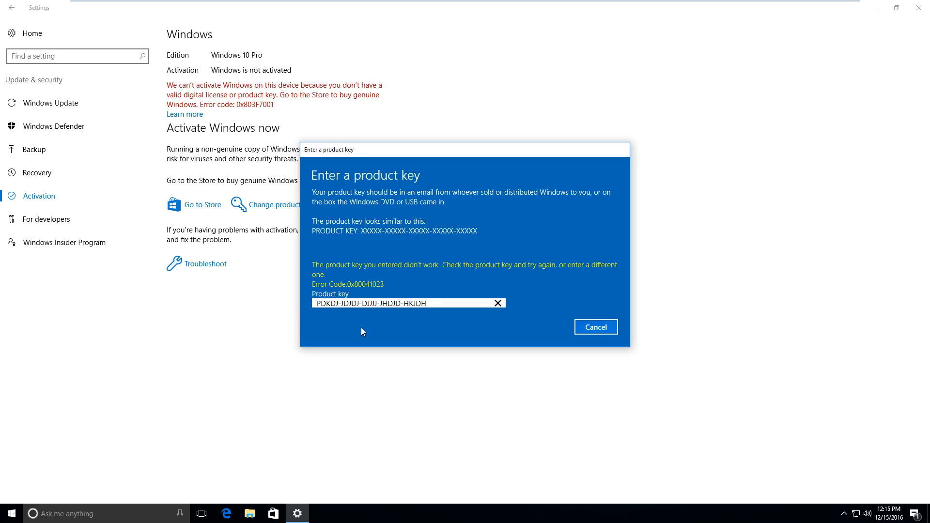
click(596, 324)
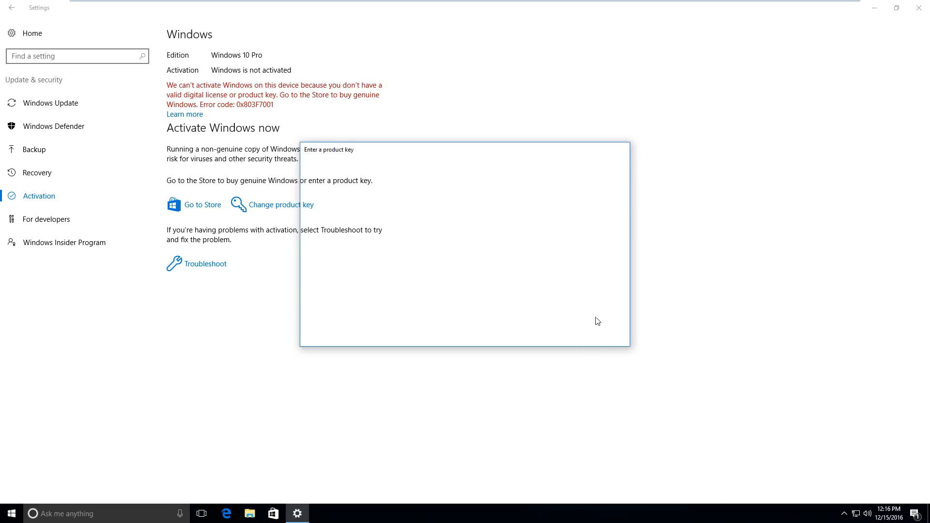